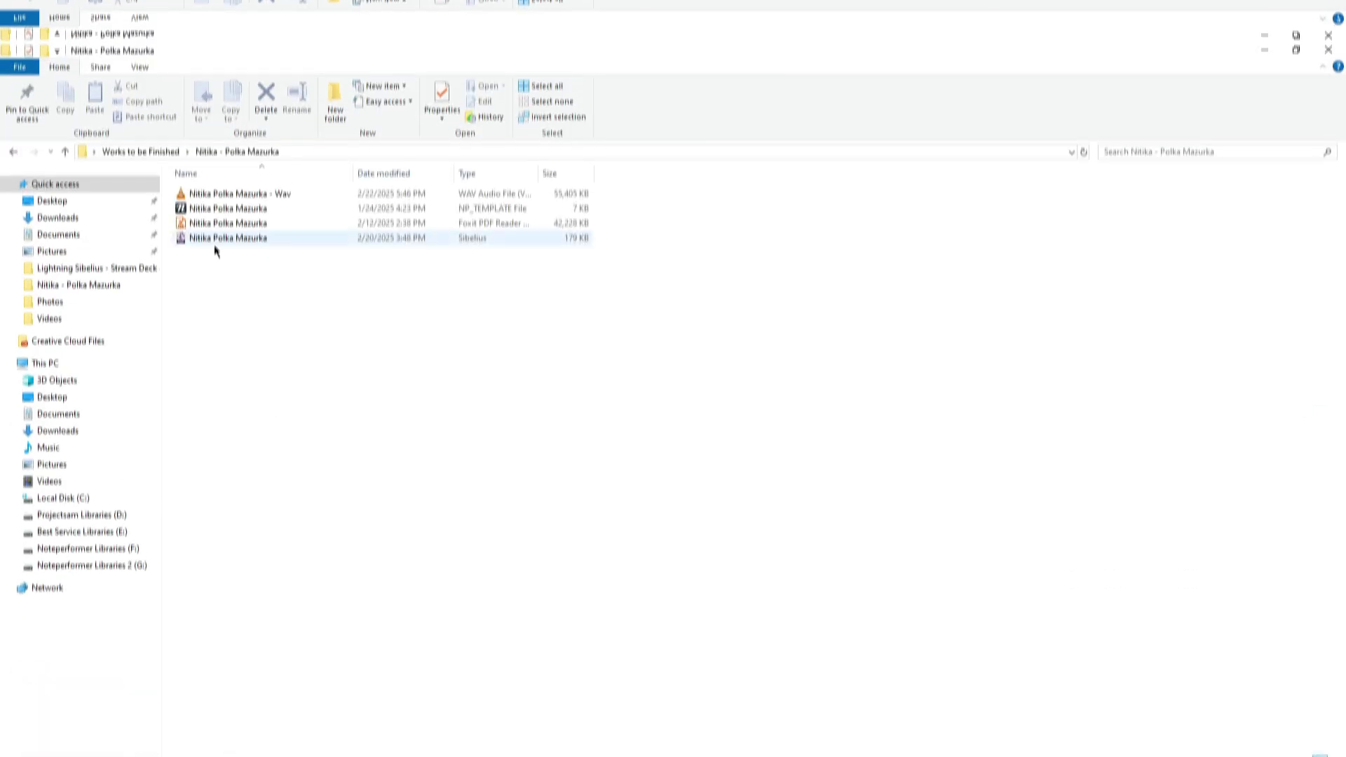
# Step: Load the Polka Mazurka .sib as the import source and map its Flute track to Flutes
pyautogui.moveTo(213, 246); pyautogui.dragTo(245, 258)
pyautogui.click(502, 180)
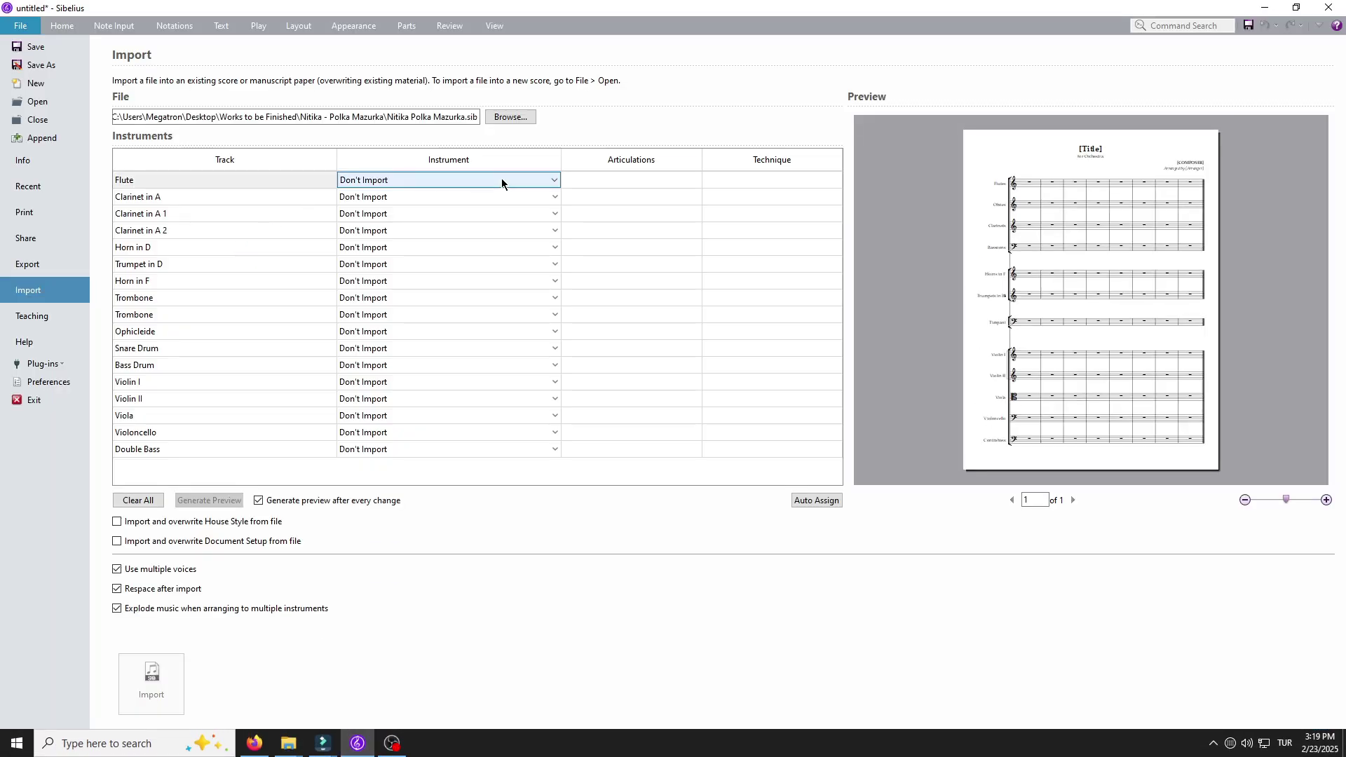
pyautogui.click(502, 181)
pyautogui.click(528, 193)
# Step: Map the Clarinet in A 1 track to Clarinets and the Violin I track to Violin I
pyautogui.click(522, 216)
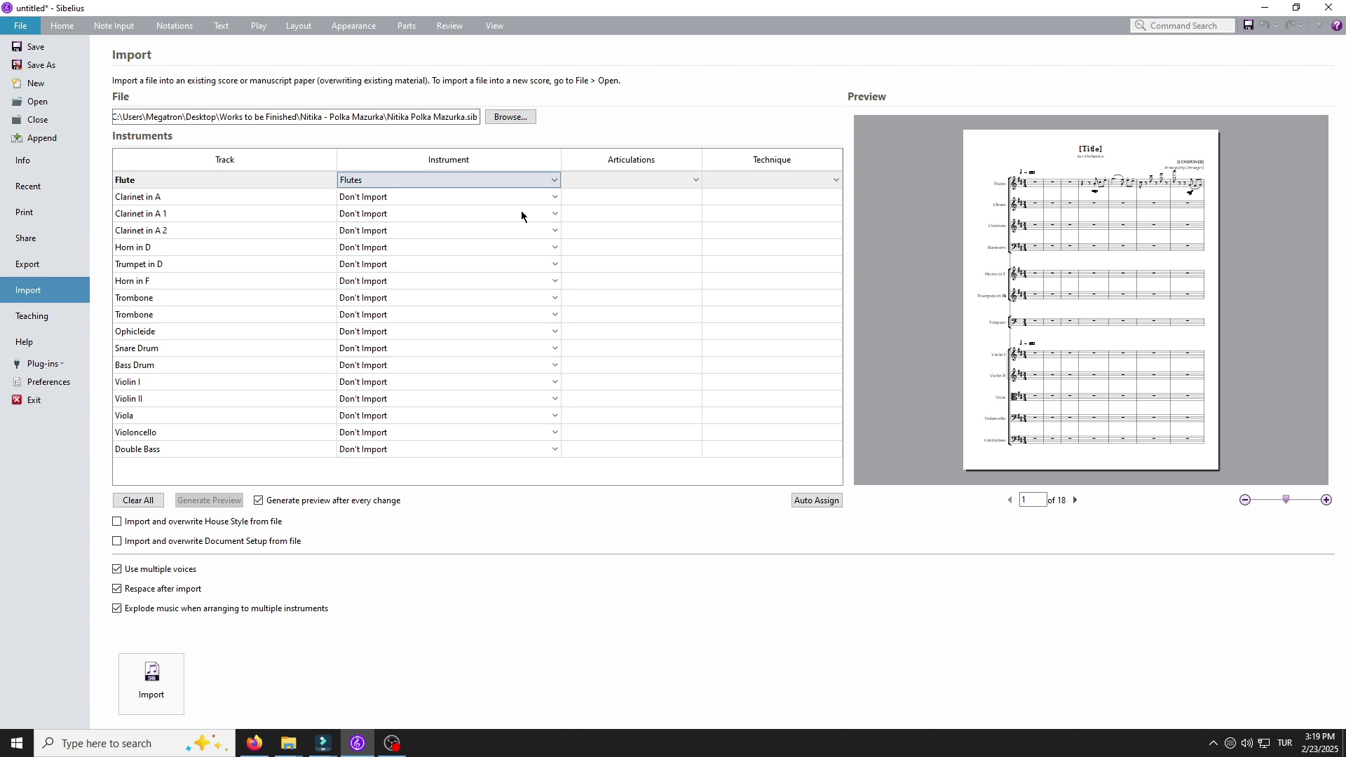
pyautogui.click(541, 215)
pyautogui.click(363, 251)
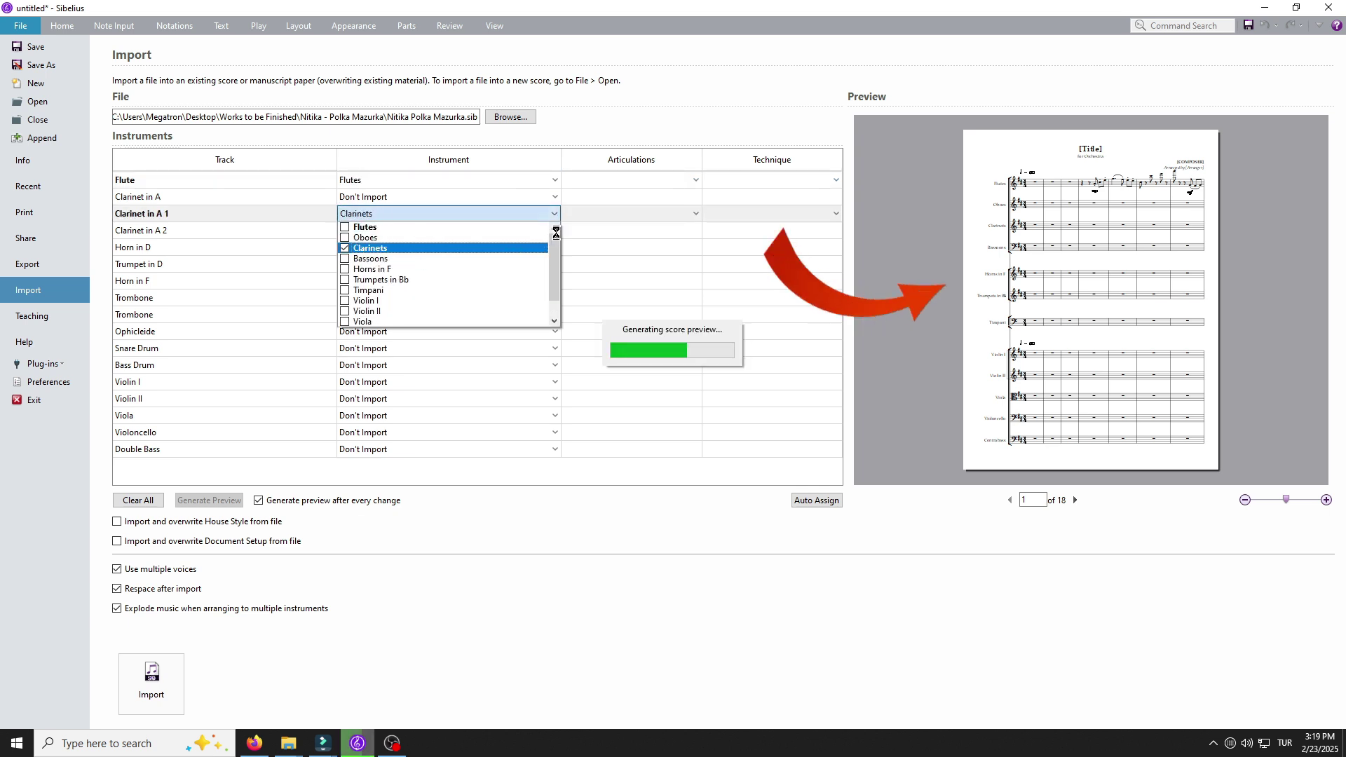
pyautogui.click(549, 398)
pyautogui.click(552, 381)
pyautogui.click(552, 381)
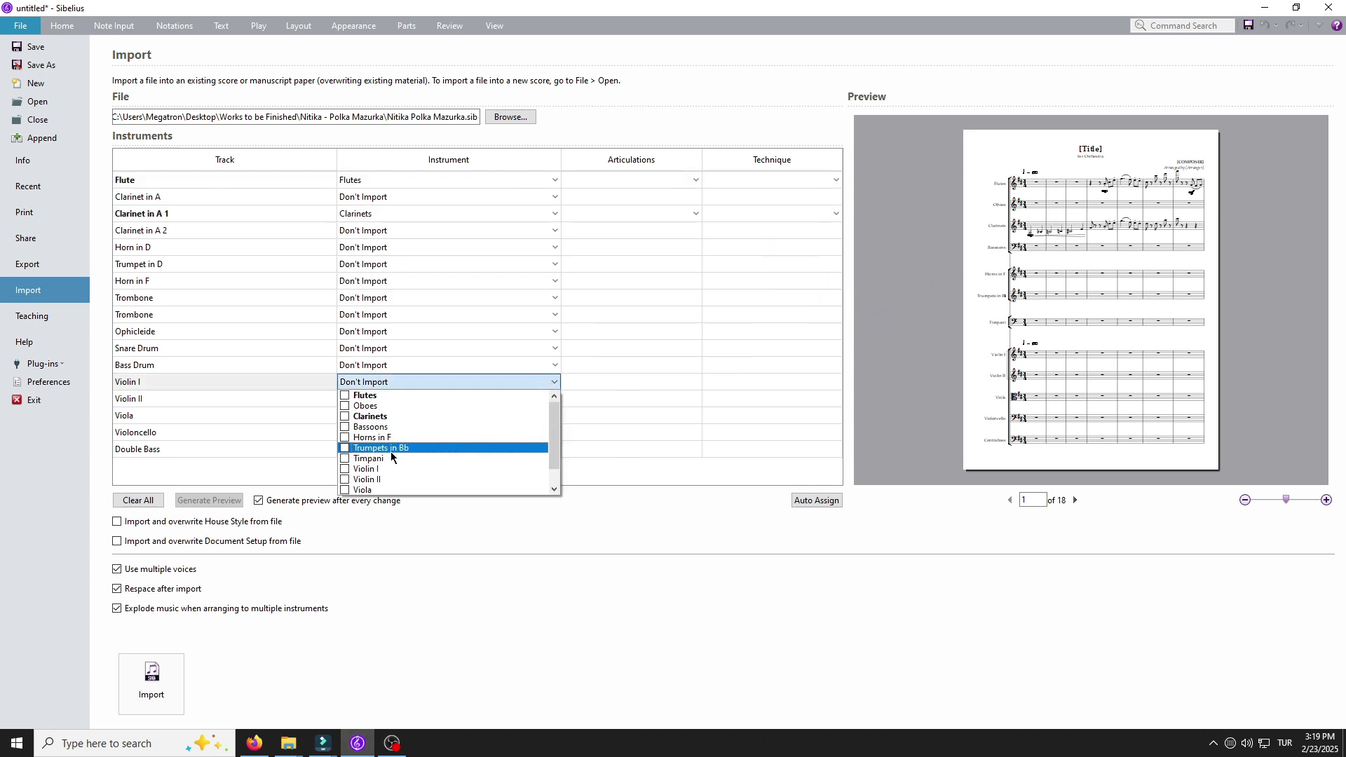
pyautogui.click(366, 468)
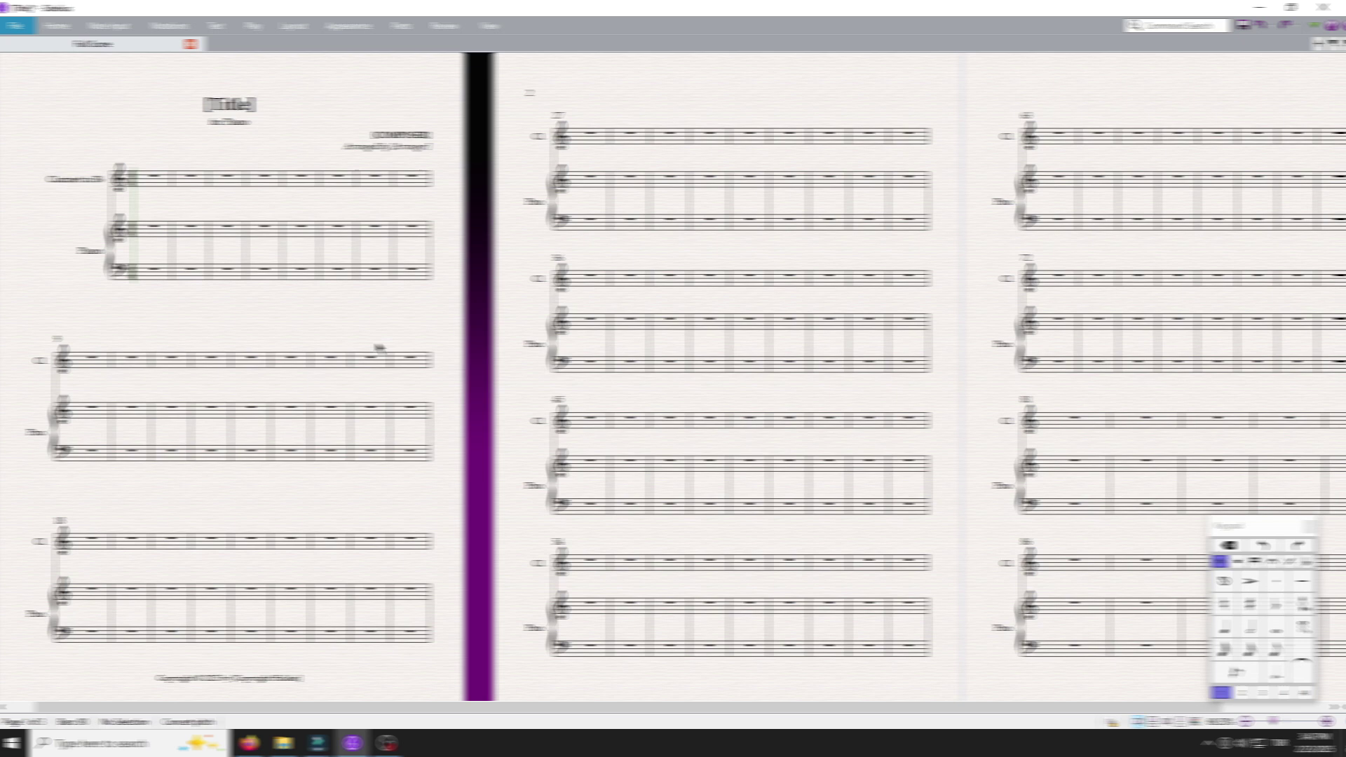
# Step: Load the Polka Mazurka .sib into File > Import as the import source
pyautogui.click(23, 26)
pyautogui.click(61, 291)
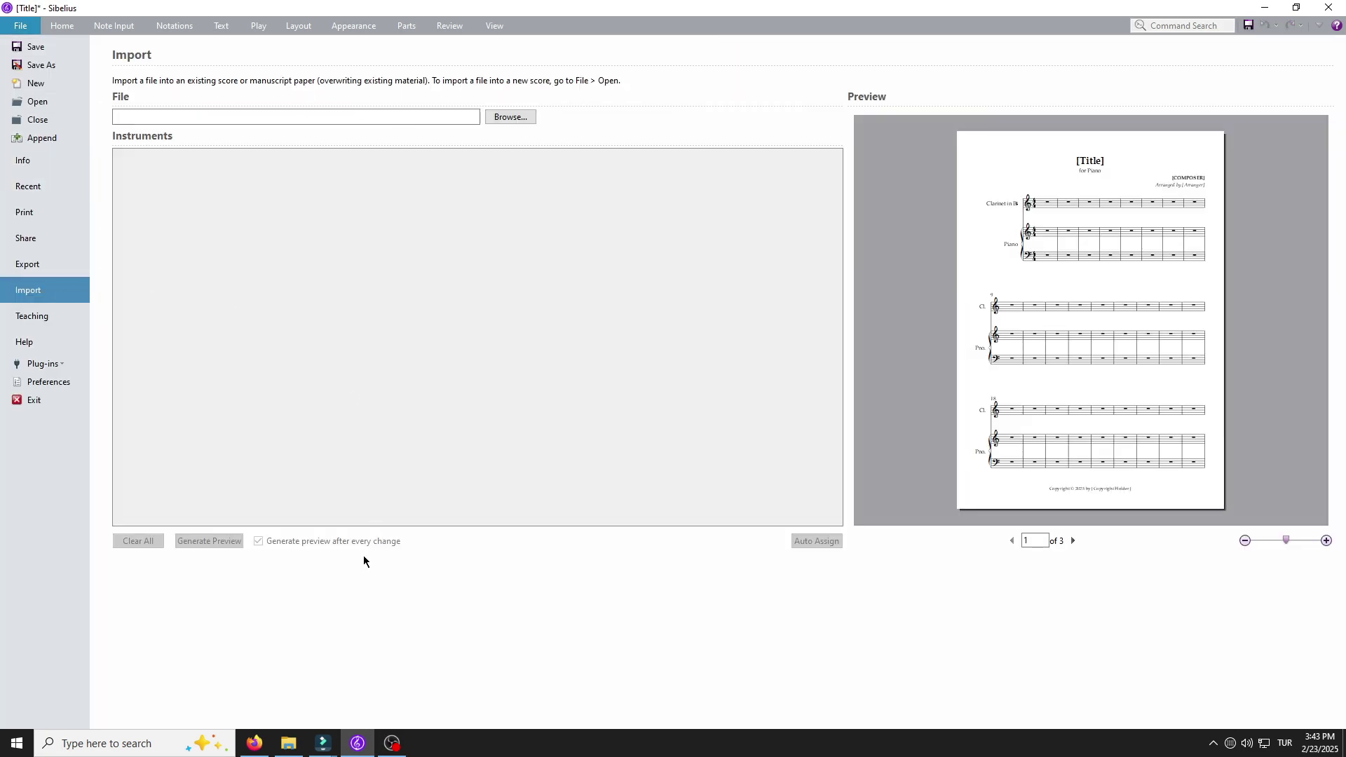
pyautogui.click(288, 743)
pyautogui.moveTo(228, 195); pyautogui.dragTo(248, 279)
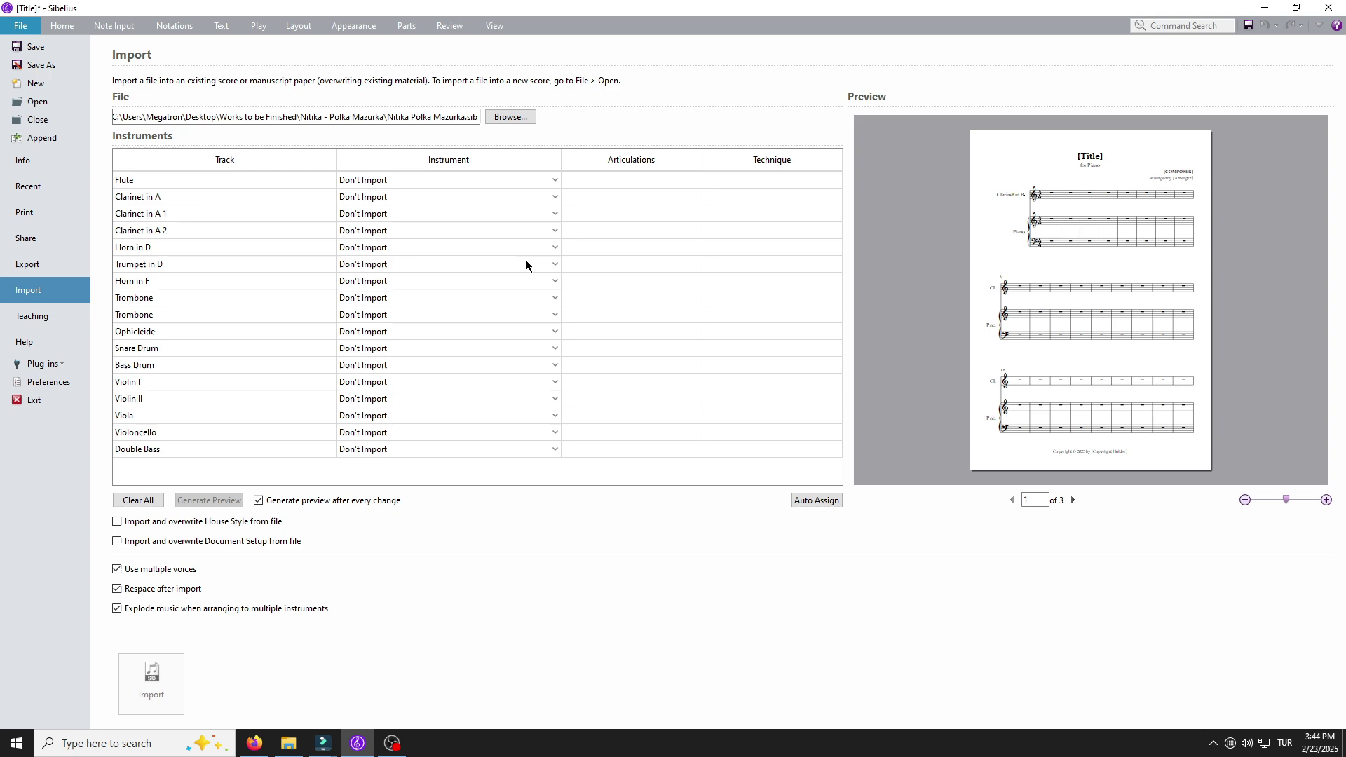
# Step: Assign the Clarinet in A 1 track to Clarinet in Bb and import it into the score
pyautogui.click(547, 215)
pyautogui.click(553, 214)
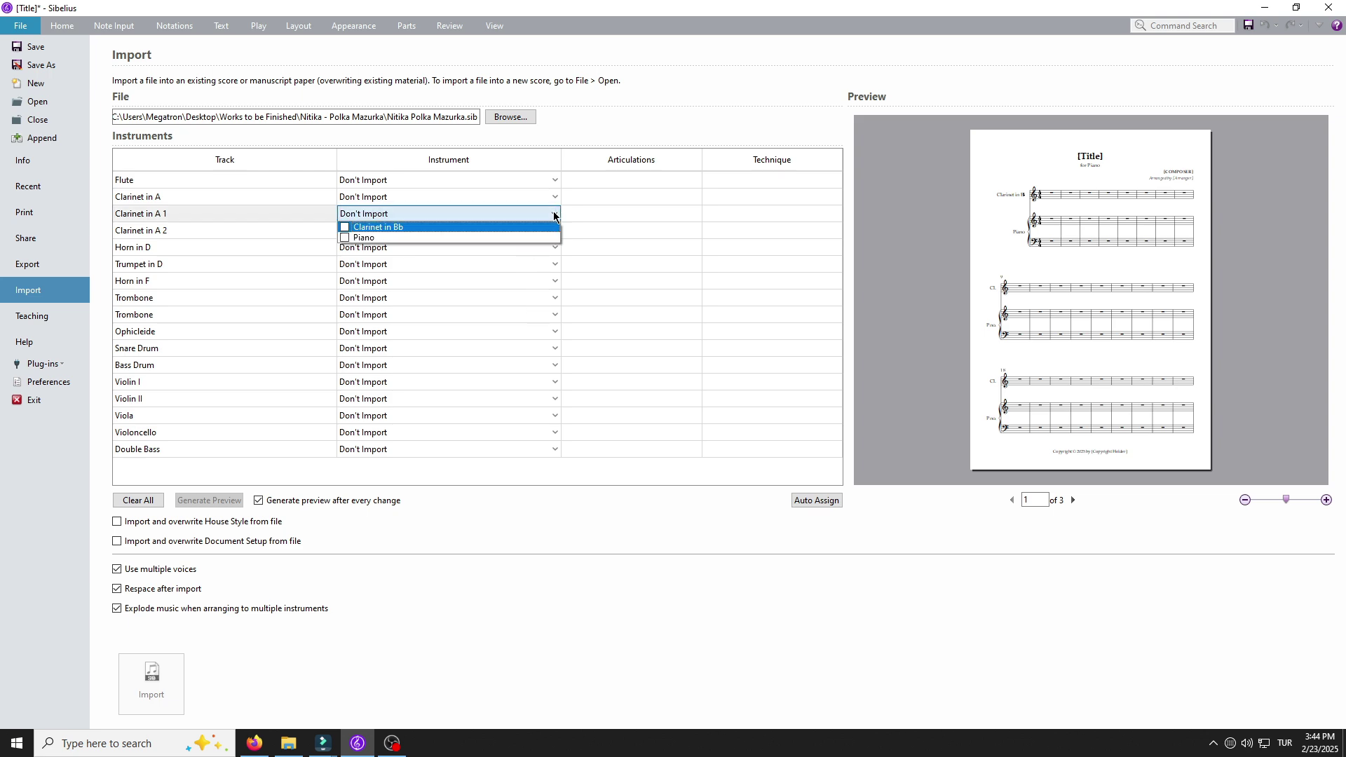
pyautogui.click(383, 230)
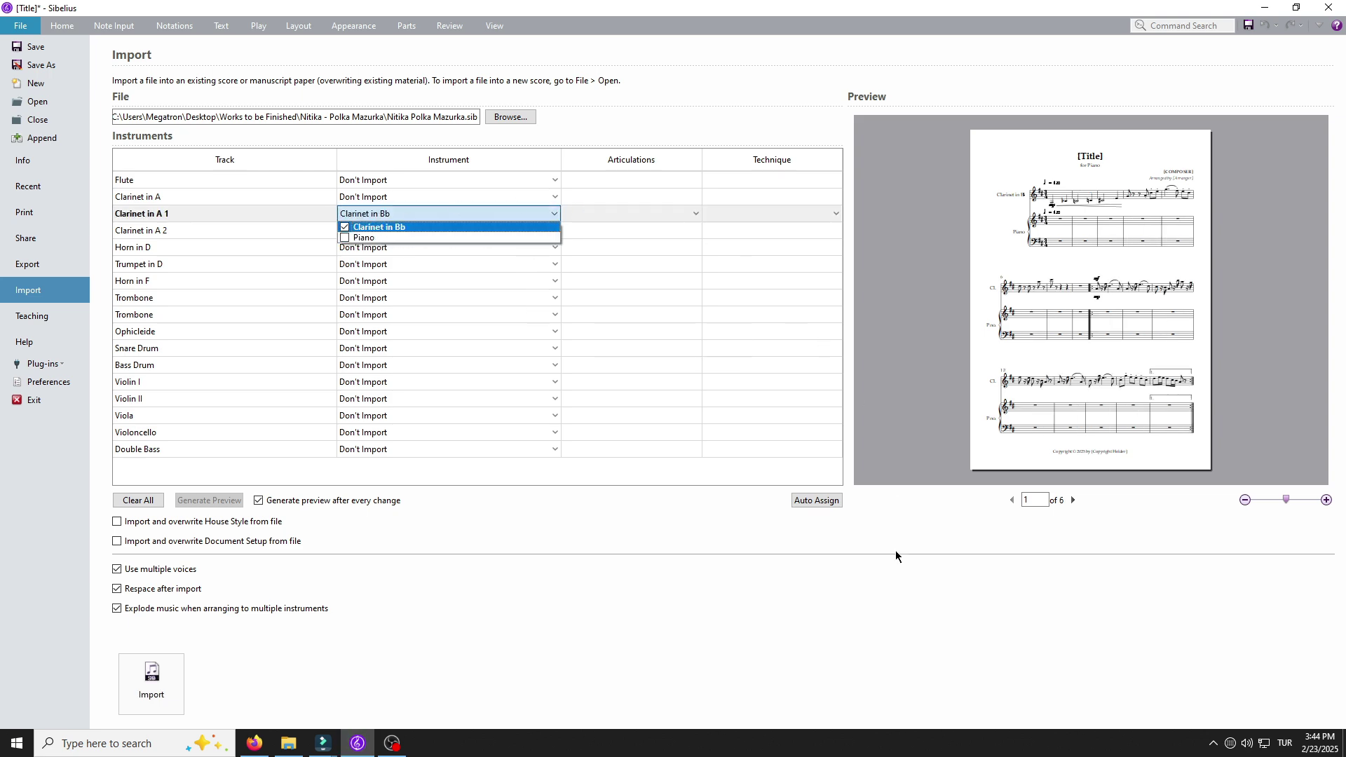
pyautogui.click(151, 683)
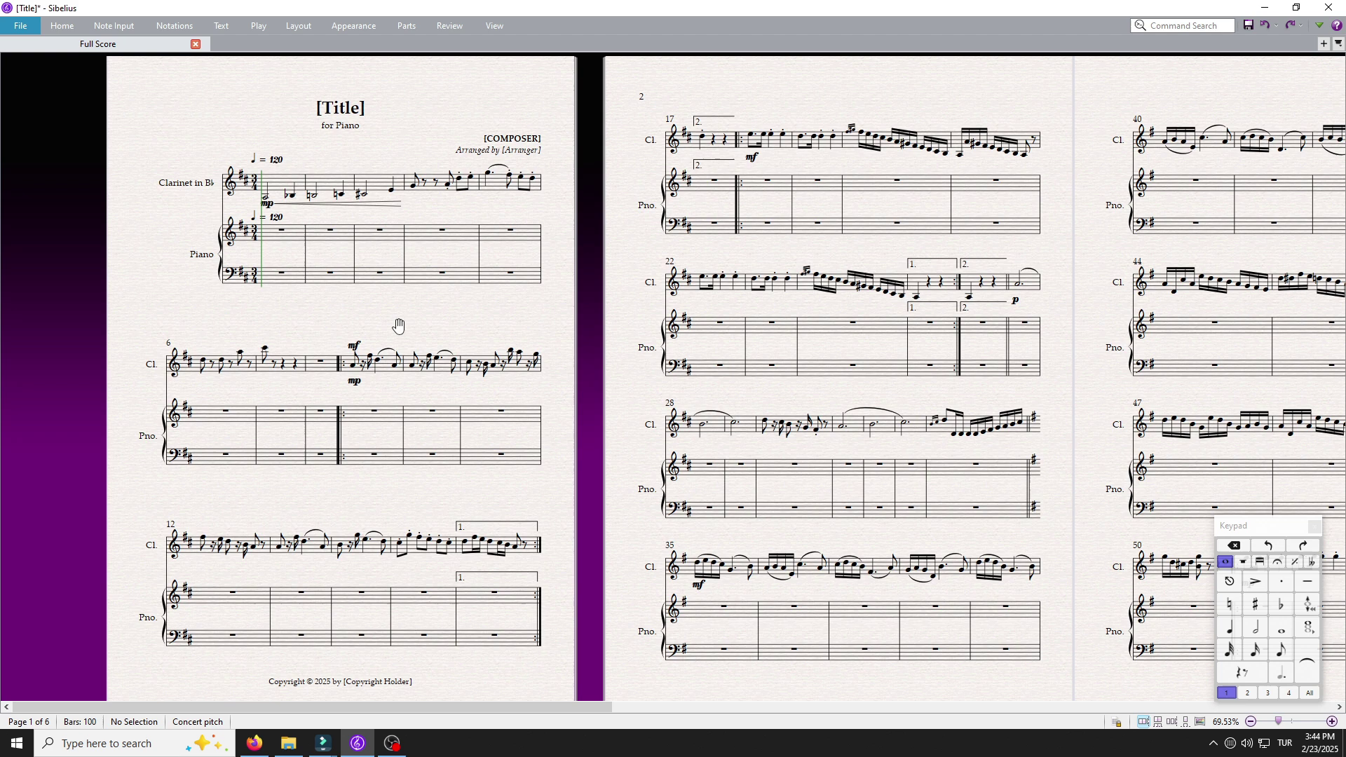
pyautogui.moveTo(398, 325); pyautogui.dragTo(288, 316)
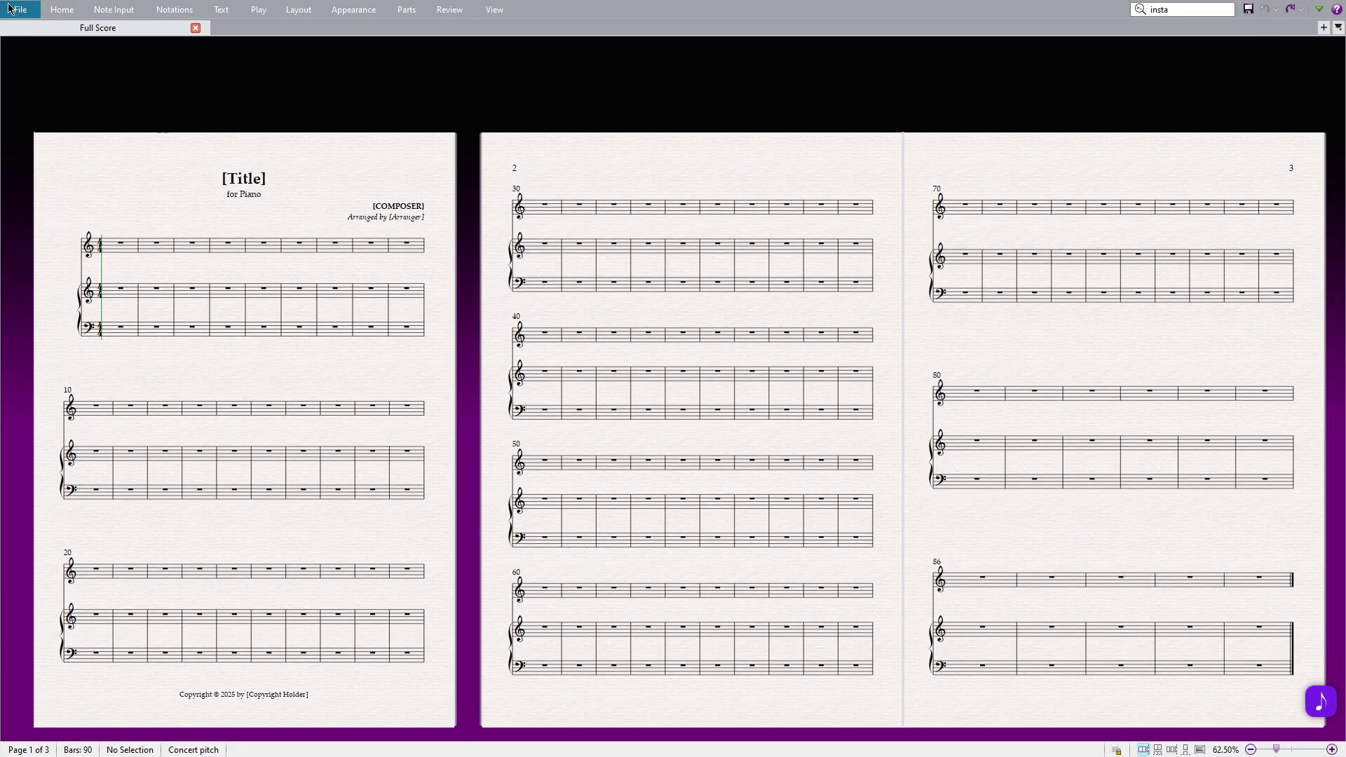
# Step: Open the Install Plug-ins page set to show all available plug-ins
pyautogui.click(20, 9)
pyautogui.click(73, 346)
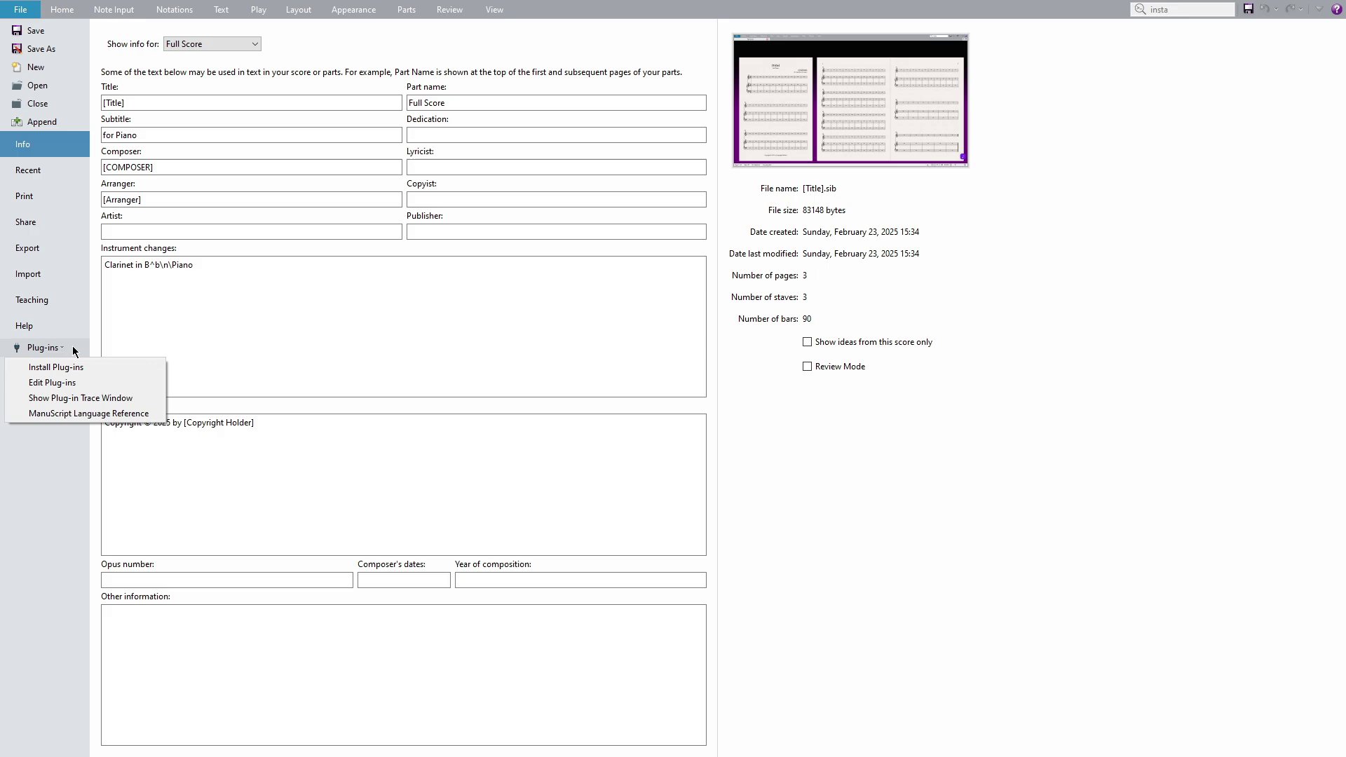
pyautogui.click(79, 367)
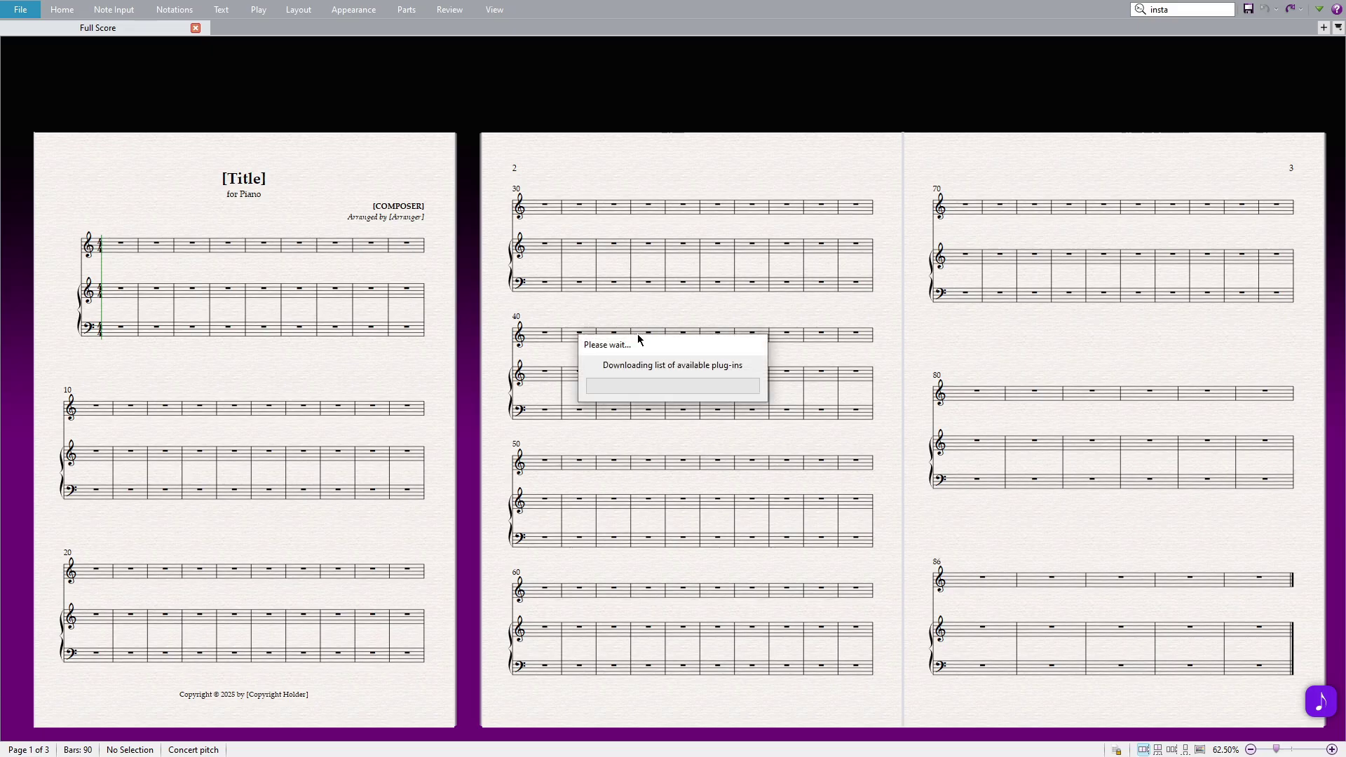
pyautogui.click(565, 174)
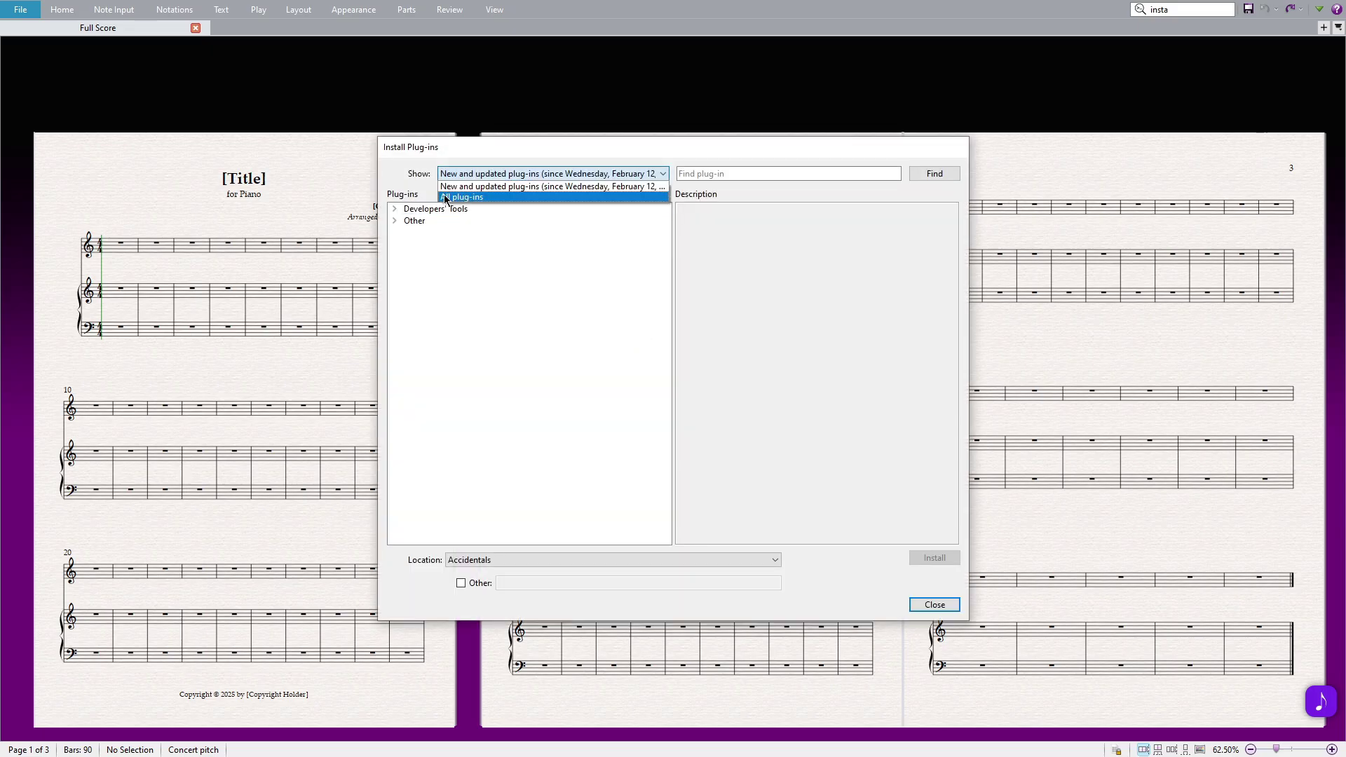
pyautogui.click(445, 198)
# Step: Search for 'irregular' and install the Time Signature For Irregular Bars plug-in
pyautogui.click(830, 174)
pyautogui.write('irregular')
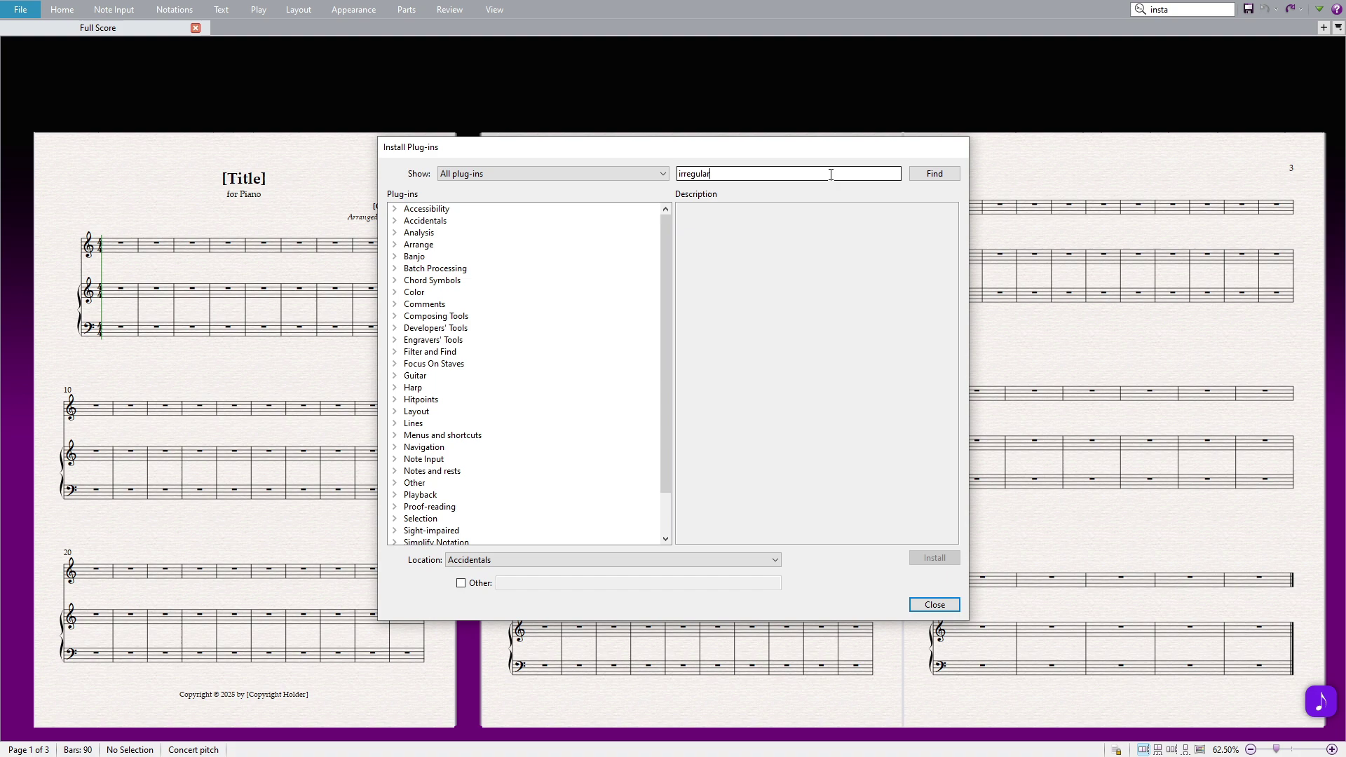
pyautogui.click(925, 177)
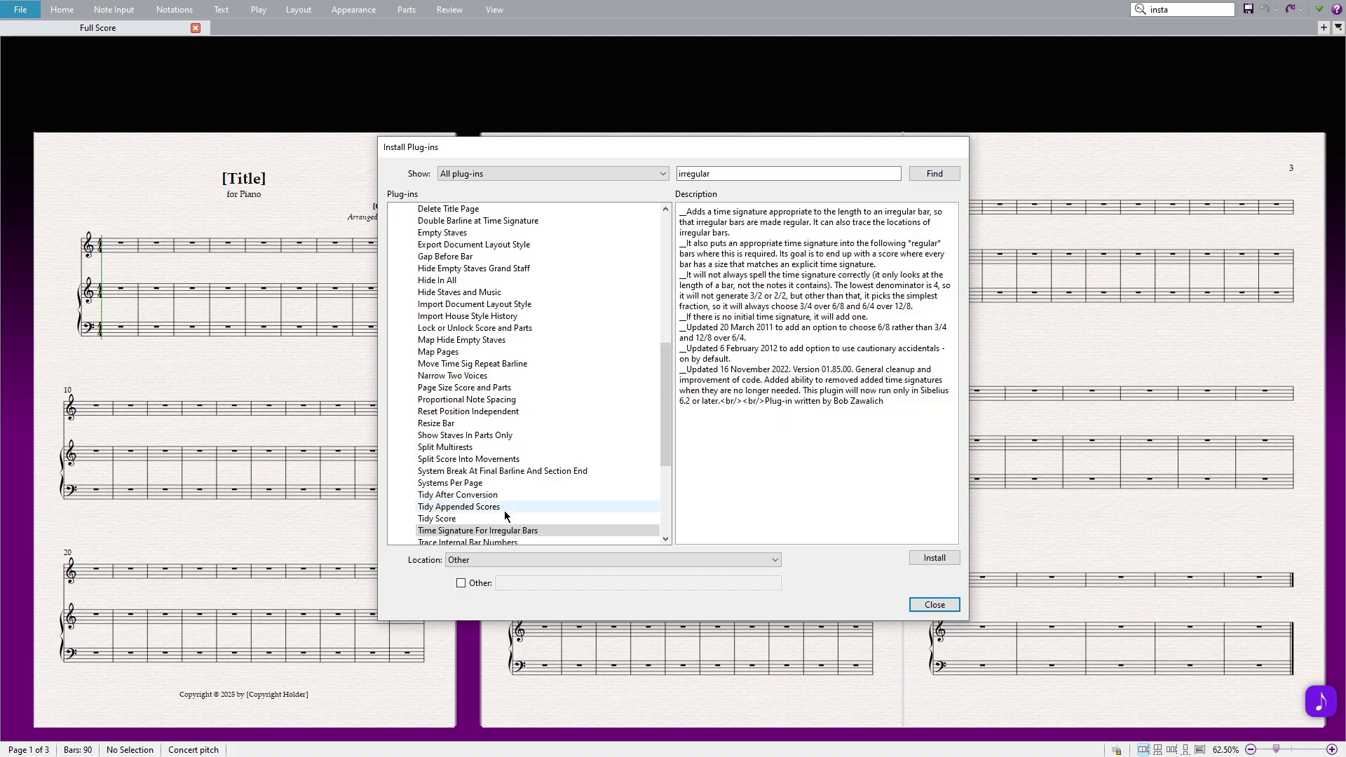
pyautogui.click(536, 530)
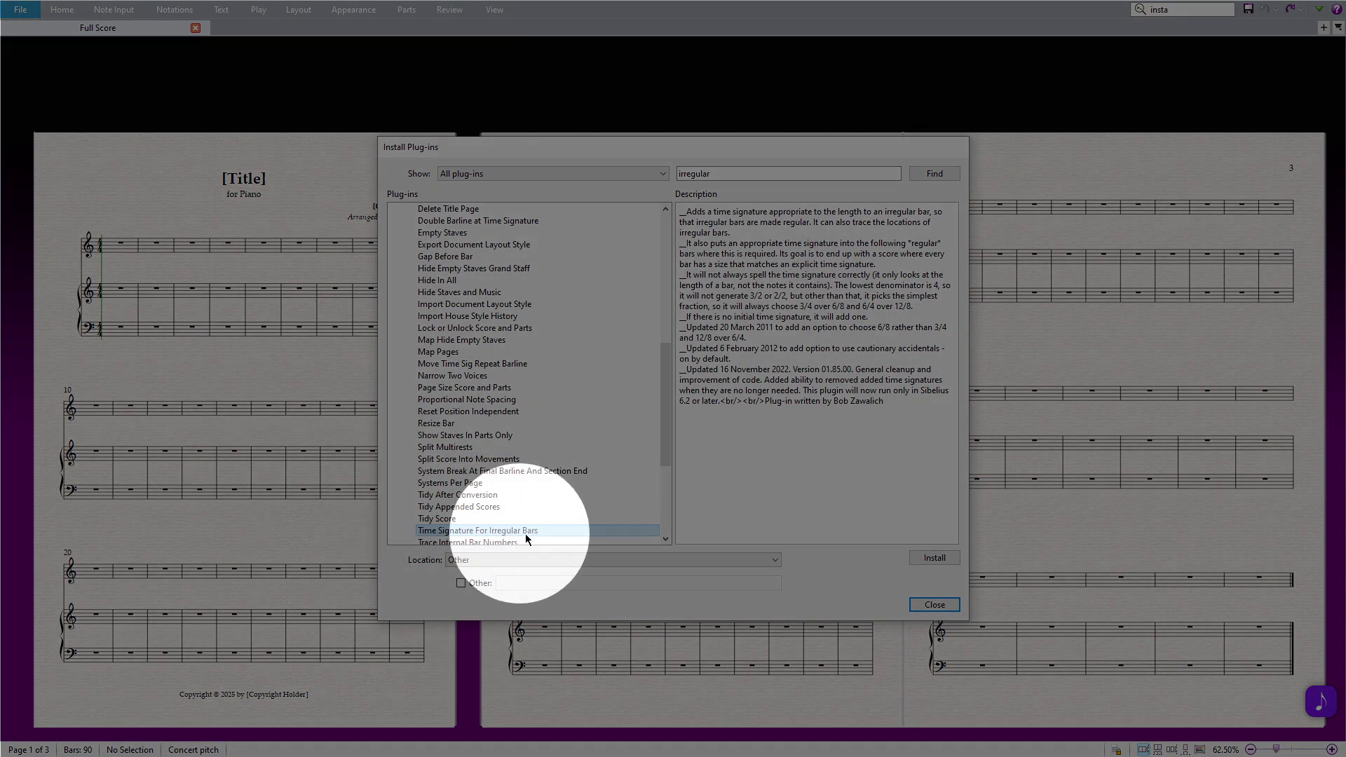
pyautogui.click(933, 557)
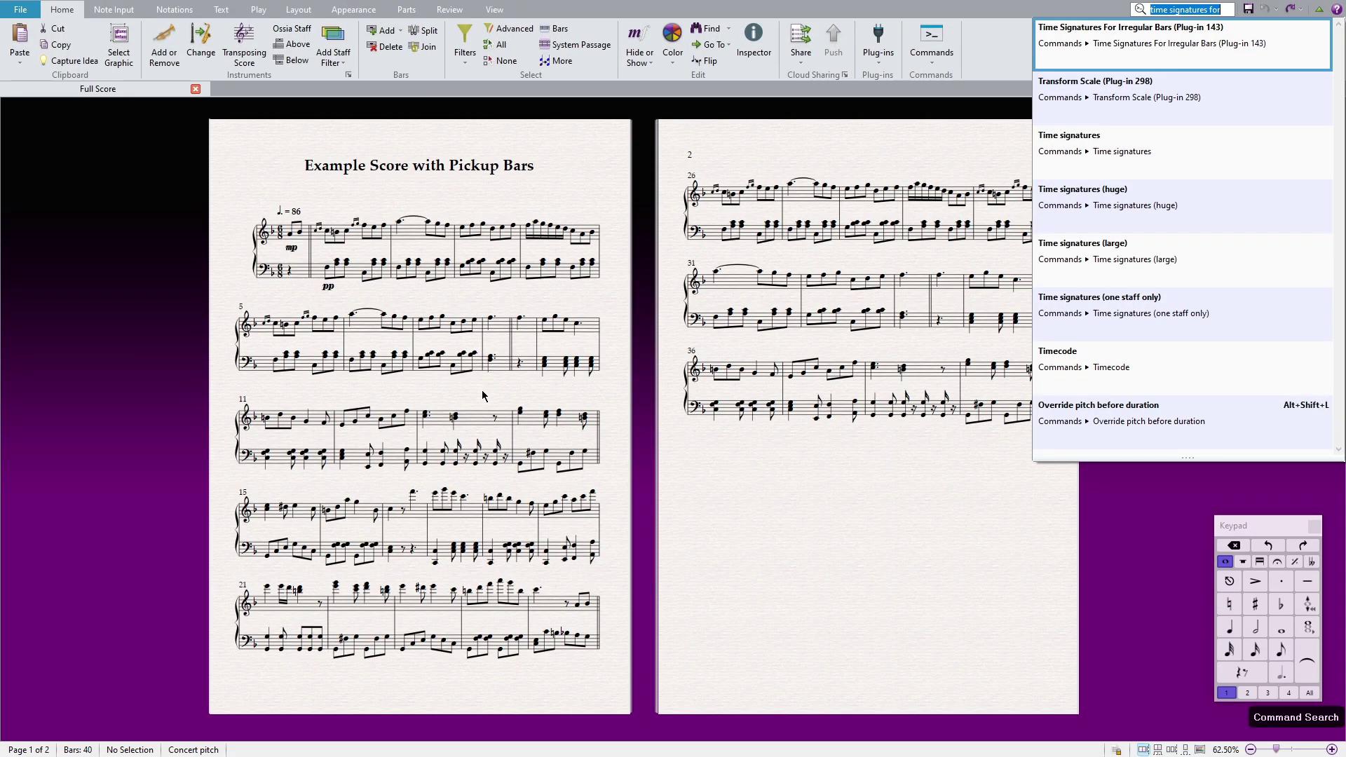
# Step: Run Time Signatures For Irregular Bars on the whole score, adding time signatures without tracing
pyautogui.press('Return')
pyautogui.click(749, 398)
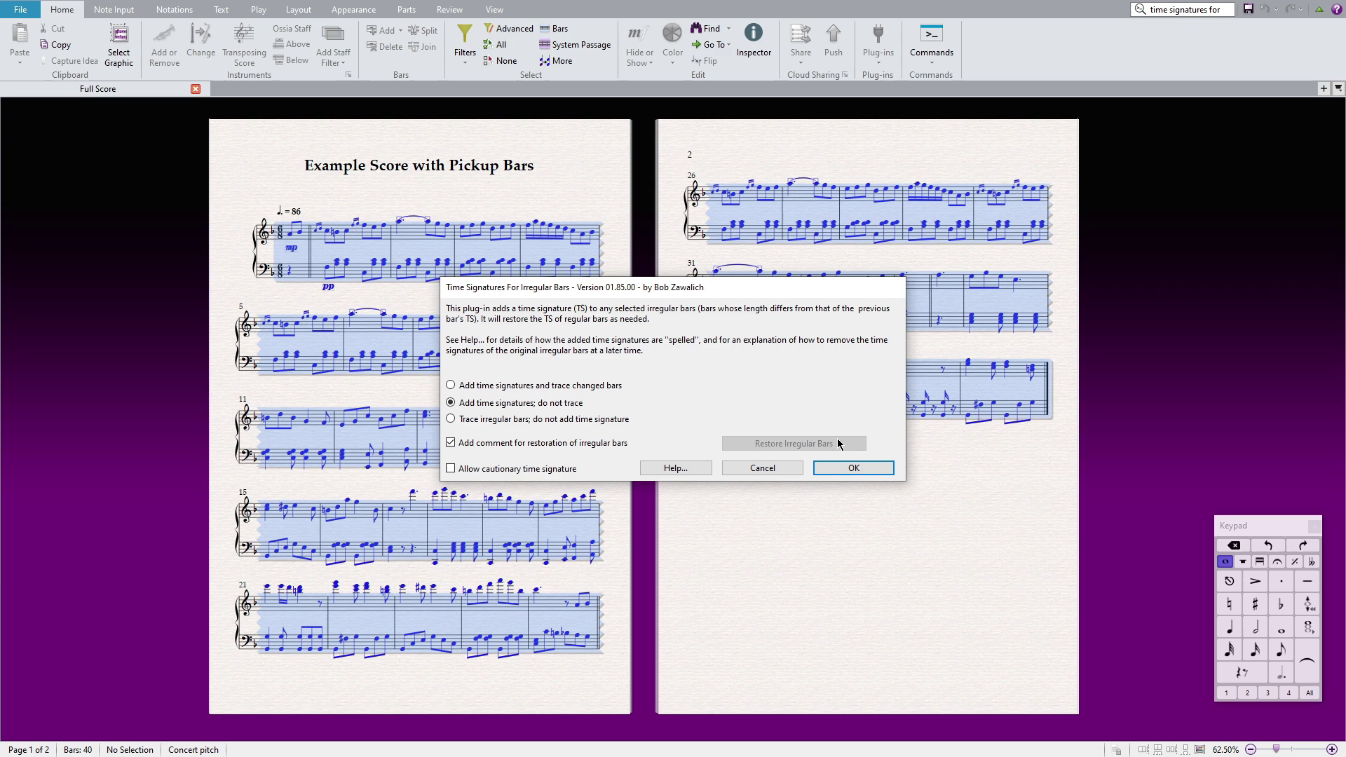
pyautogui.click(854, 468)
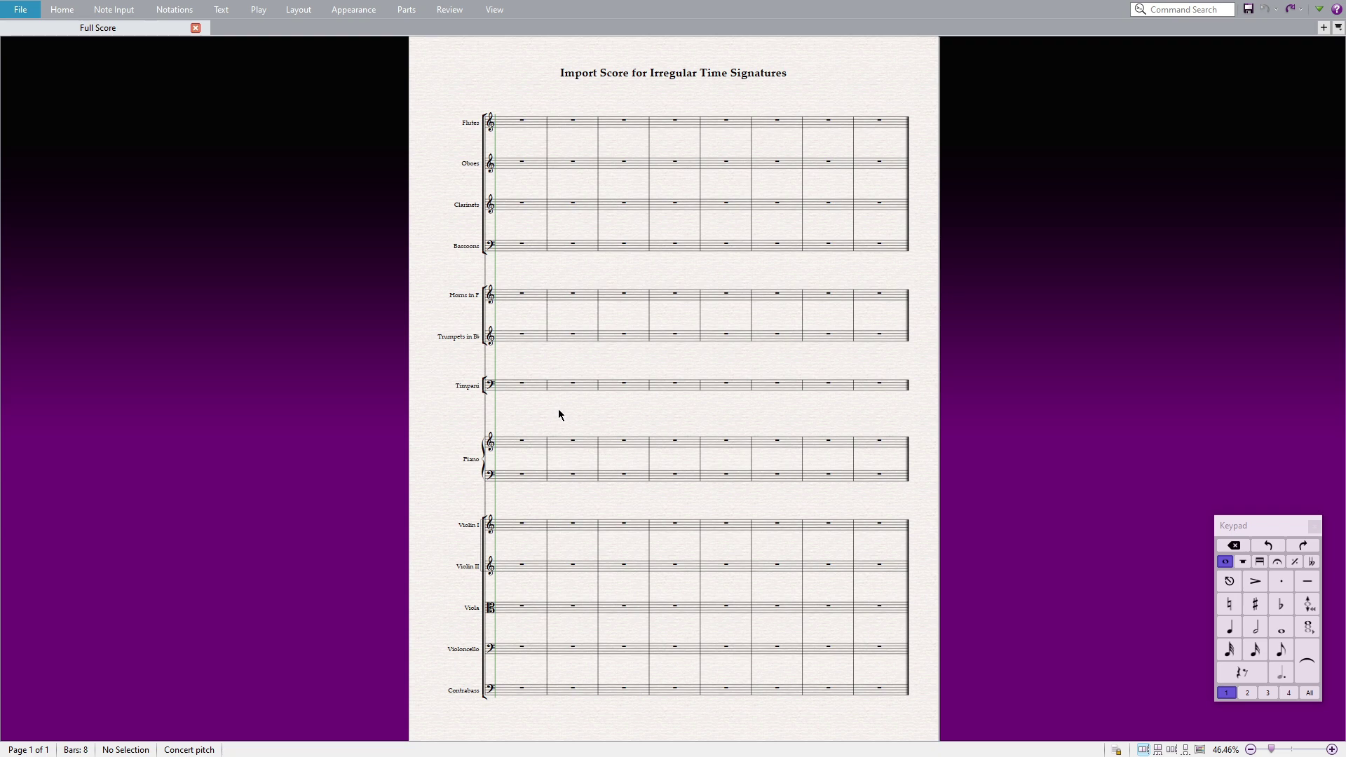
# Step: Load the Example Score with Pickup Bars .sib into File > Import as the import source
pyautogui.click(29, 12)
pyautogui.click(28, 274)
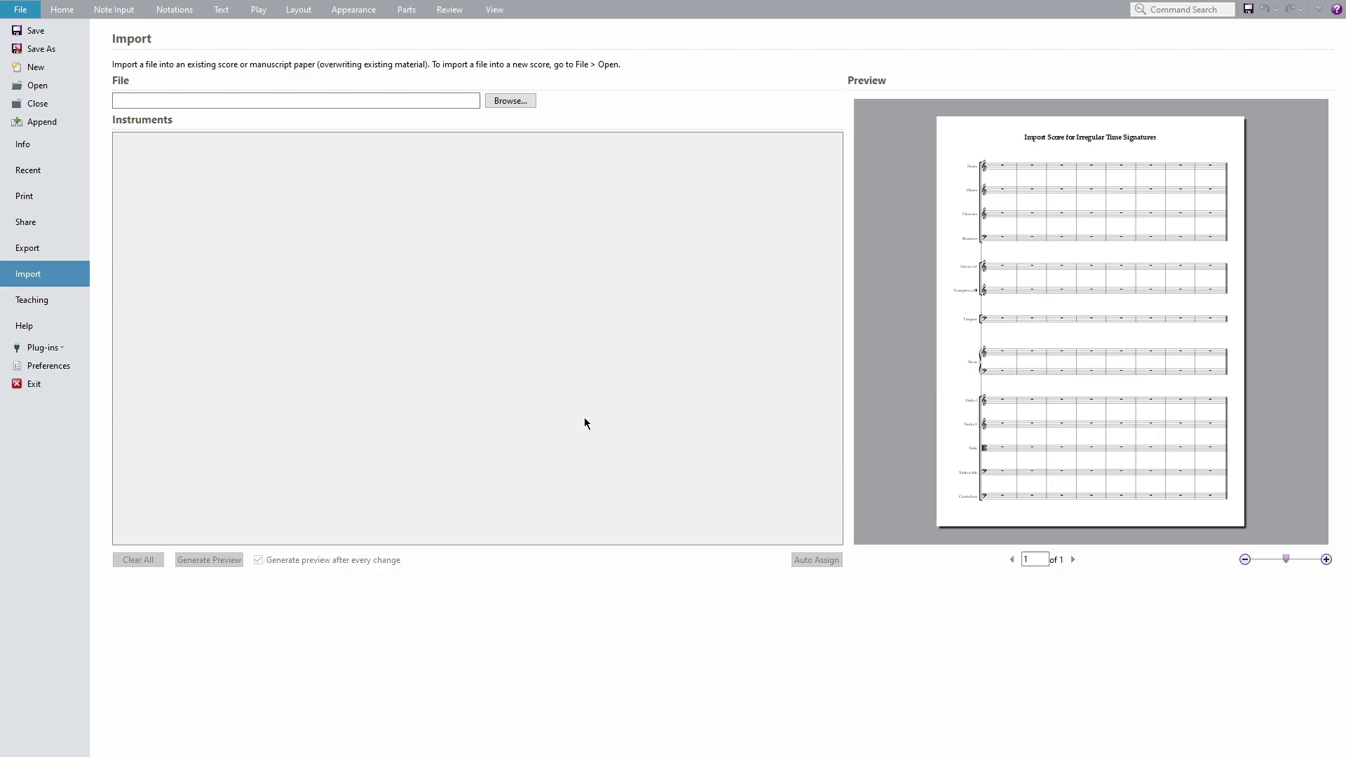
pyautogui.click(196, 151)
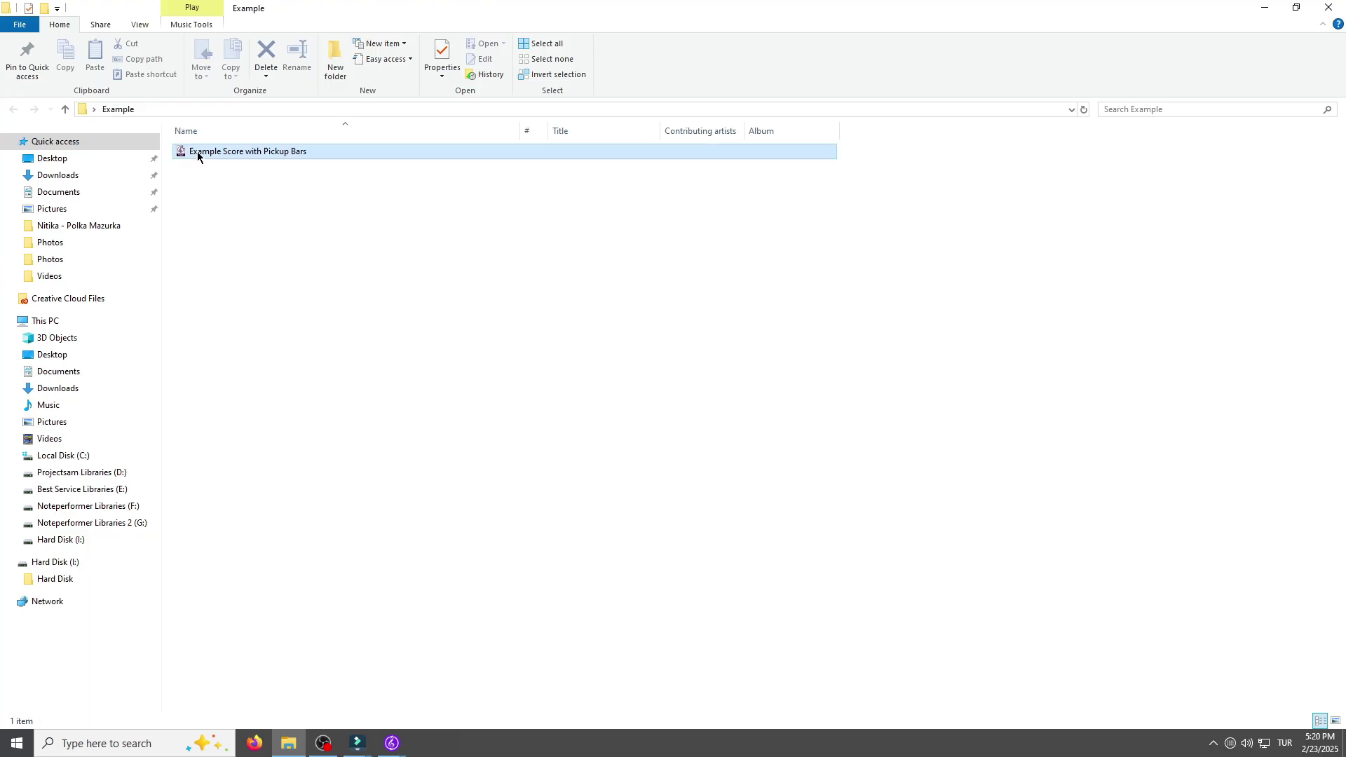
pyautogui.moveTo(196, 151); pyautogui.dragTo(168, 225)
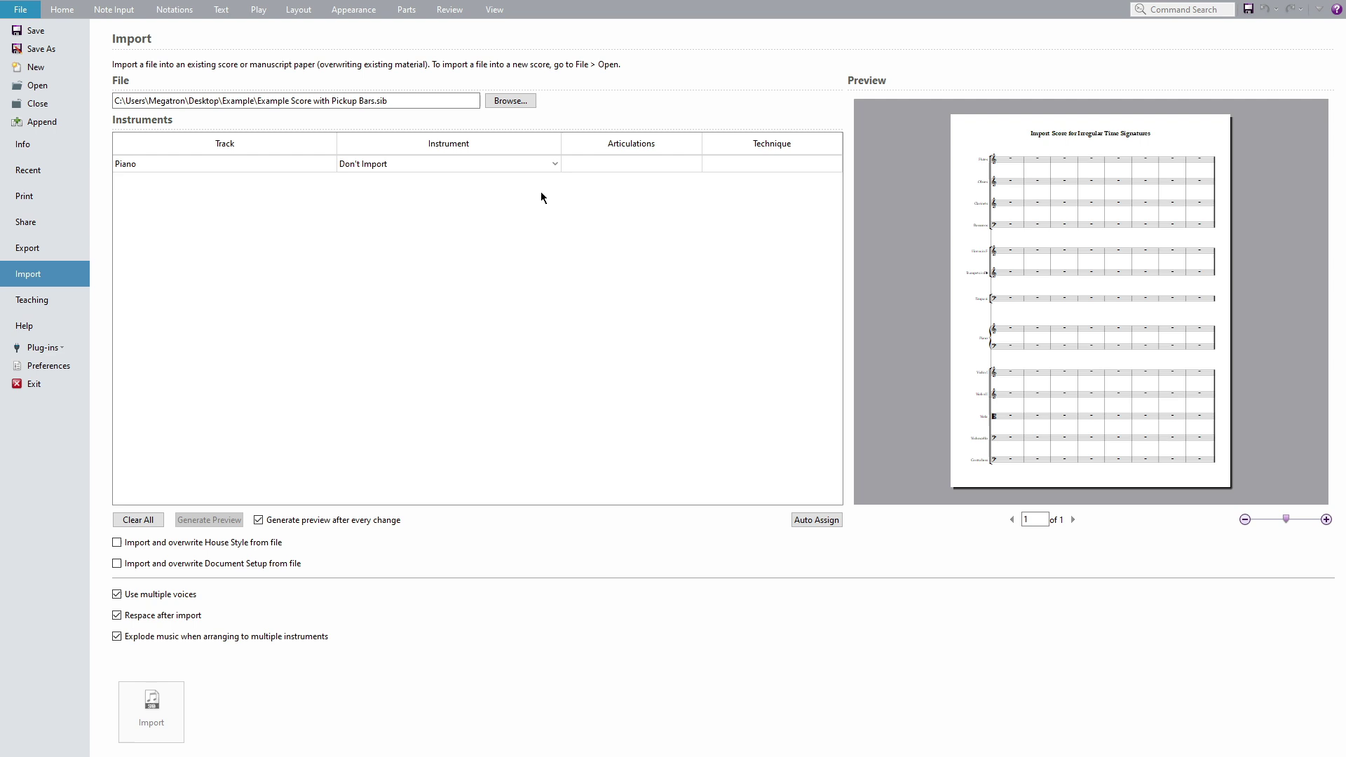
# Step: Assign the Piano track to the Piano staff and import the music
pyautogui.click(537, 166)
pyautogui.click(537, 165)
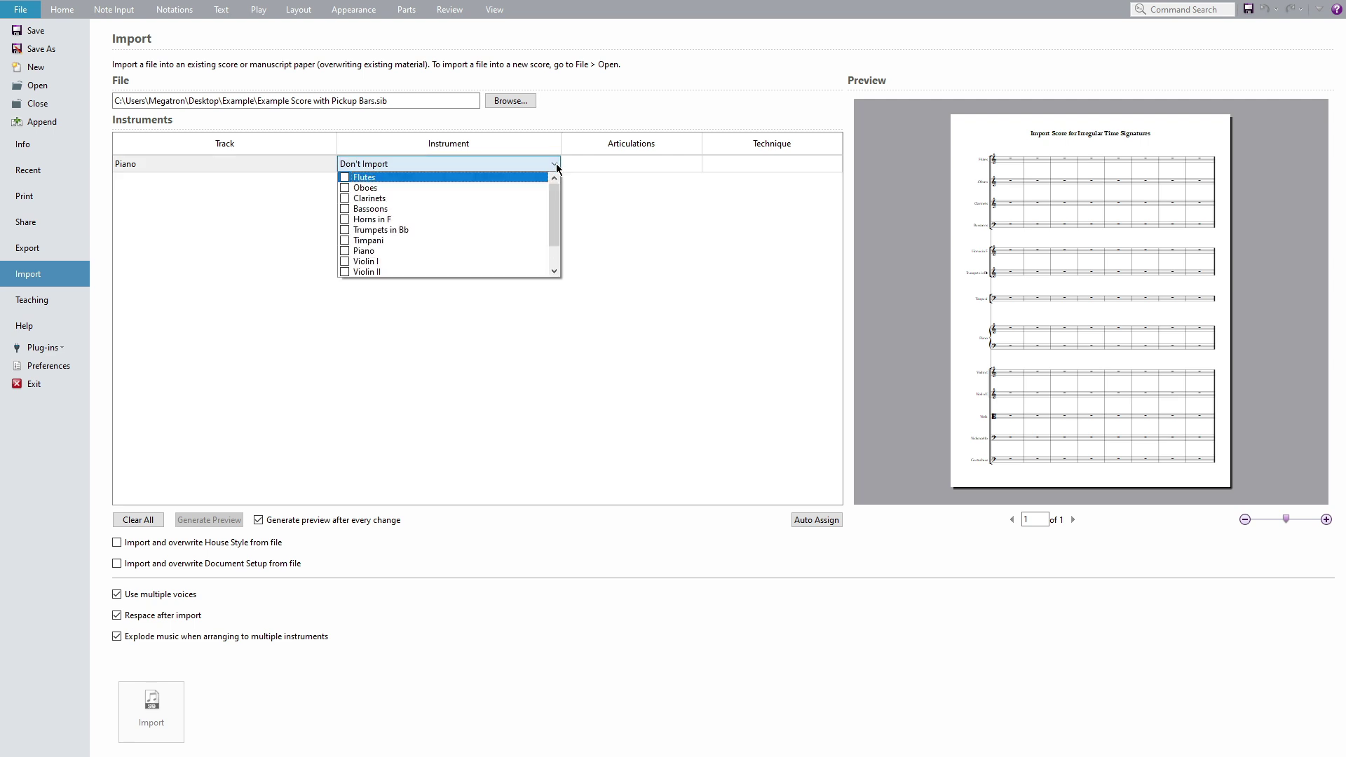
pyautogui.click(356, 251)
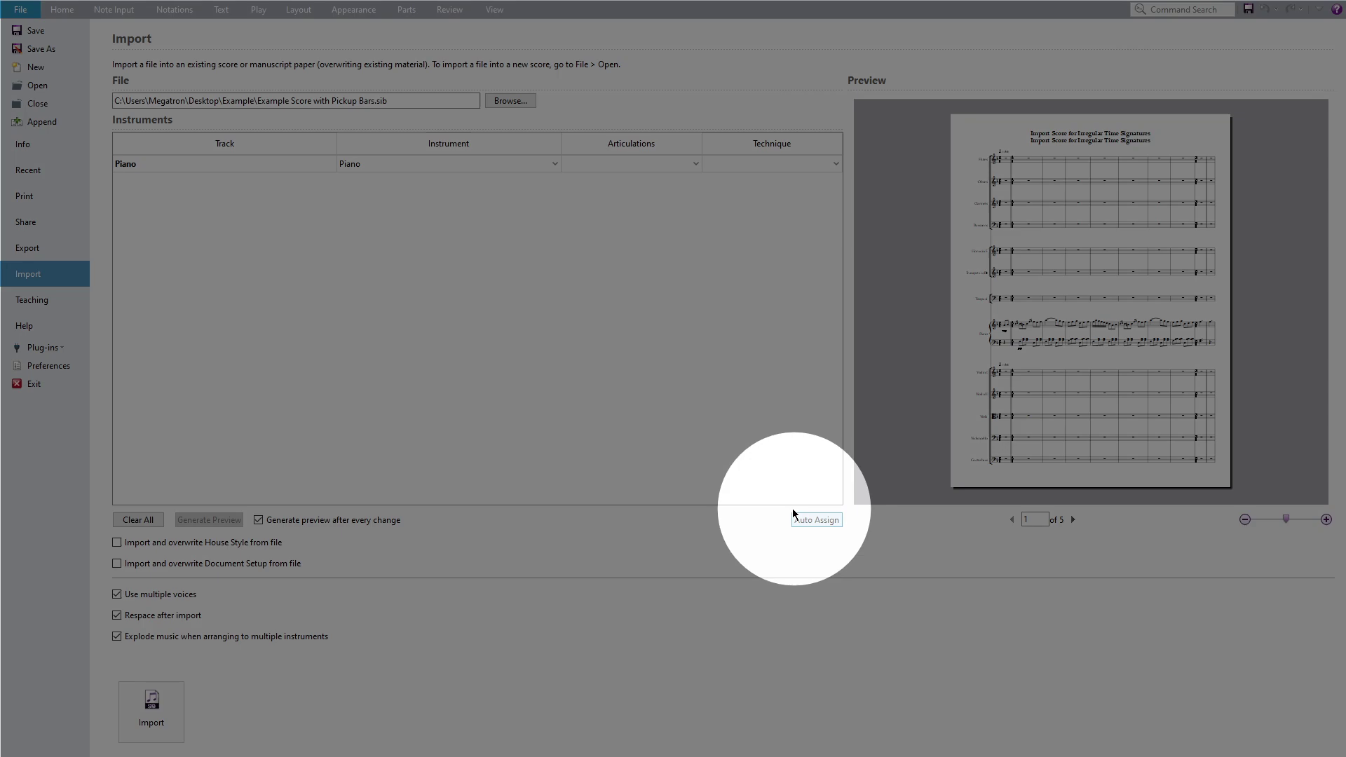
pyautogui.click(801, 517)
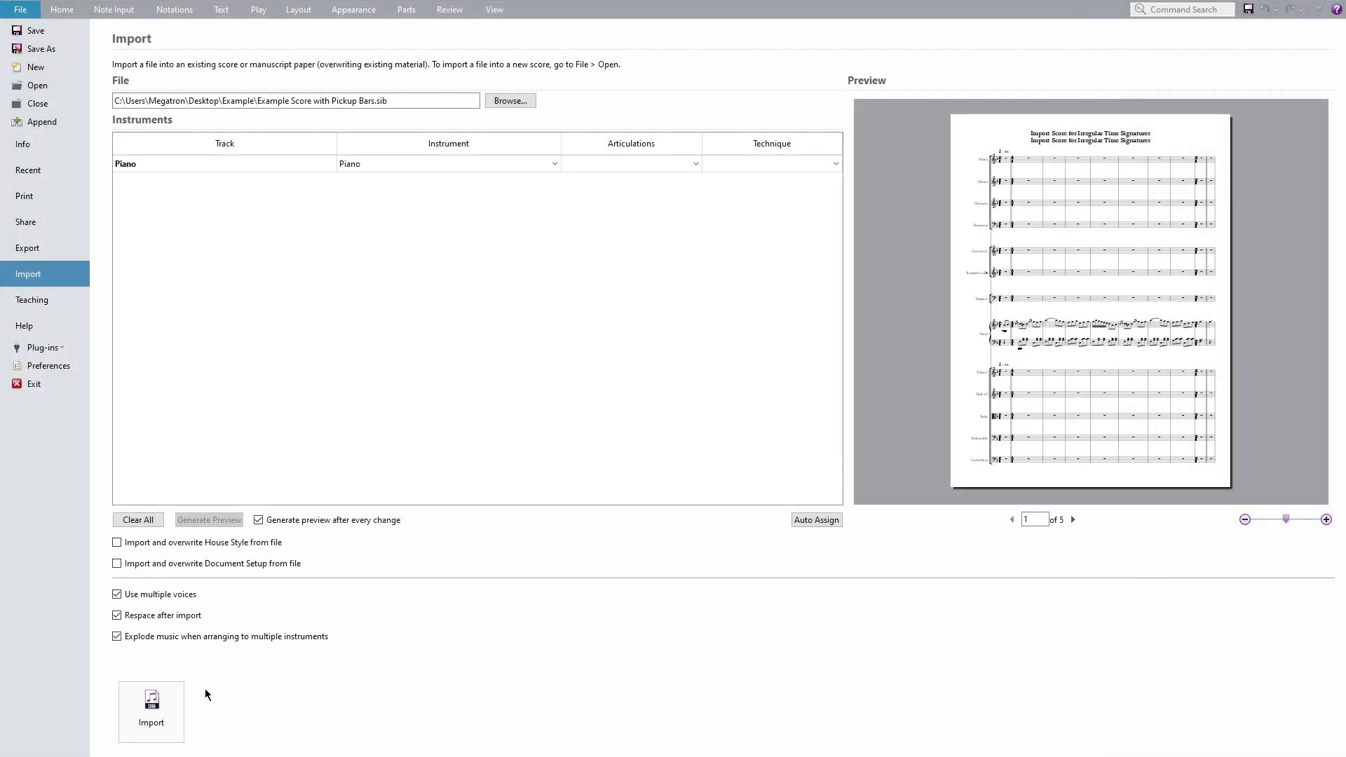
pyautogui.click(152, 708)
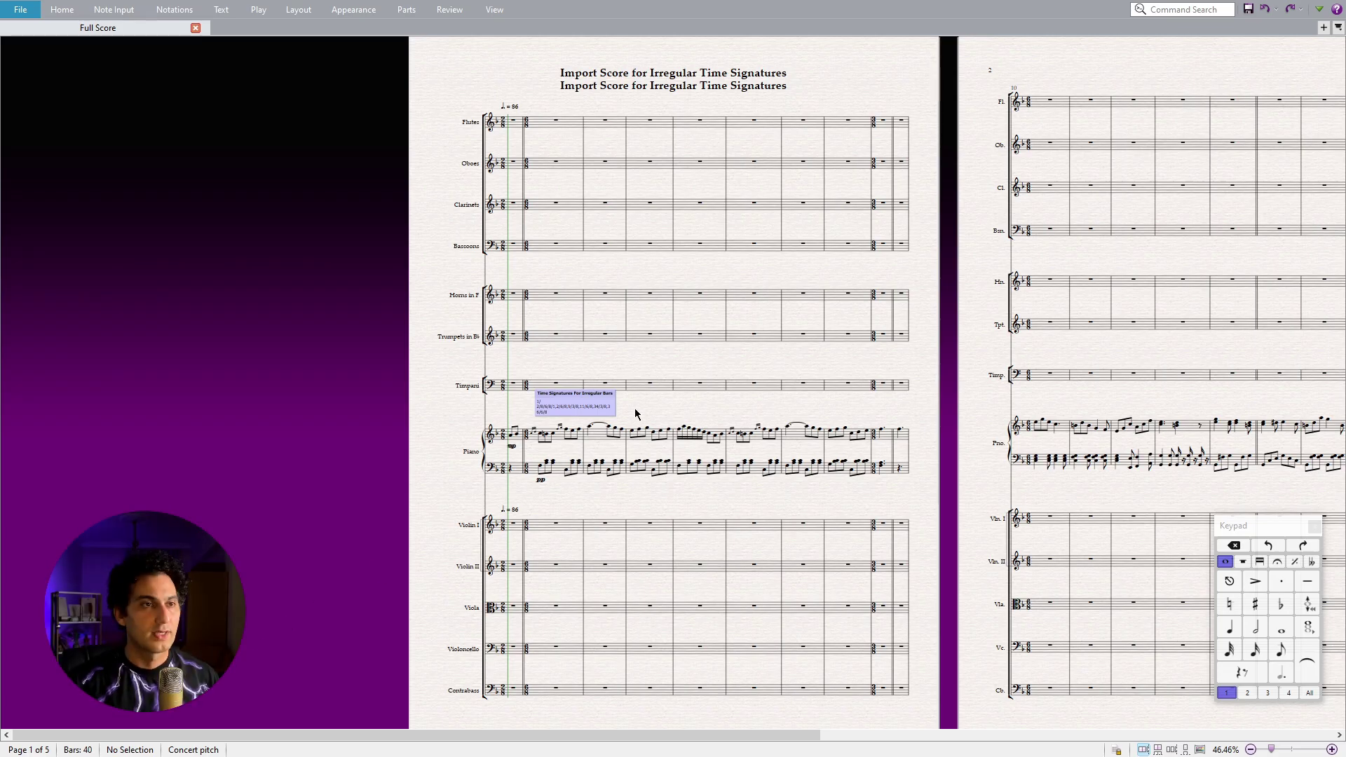
# Step: Run Time Signatures For Irregular Bars via Command Search on the whole score and restore irregular bars
pyautogui.hotkey('ctrl', 'q')
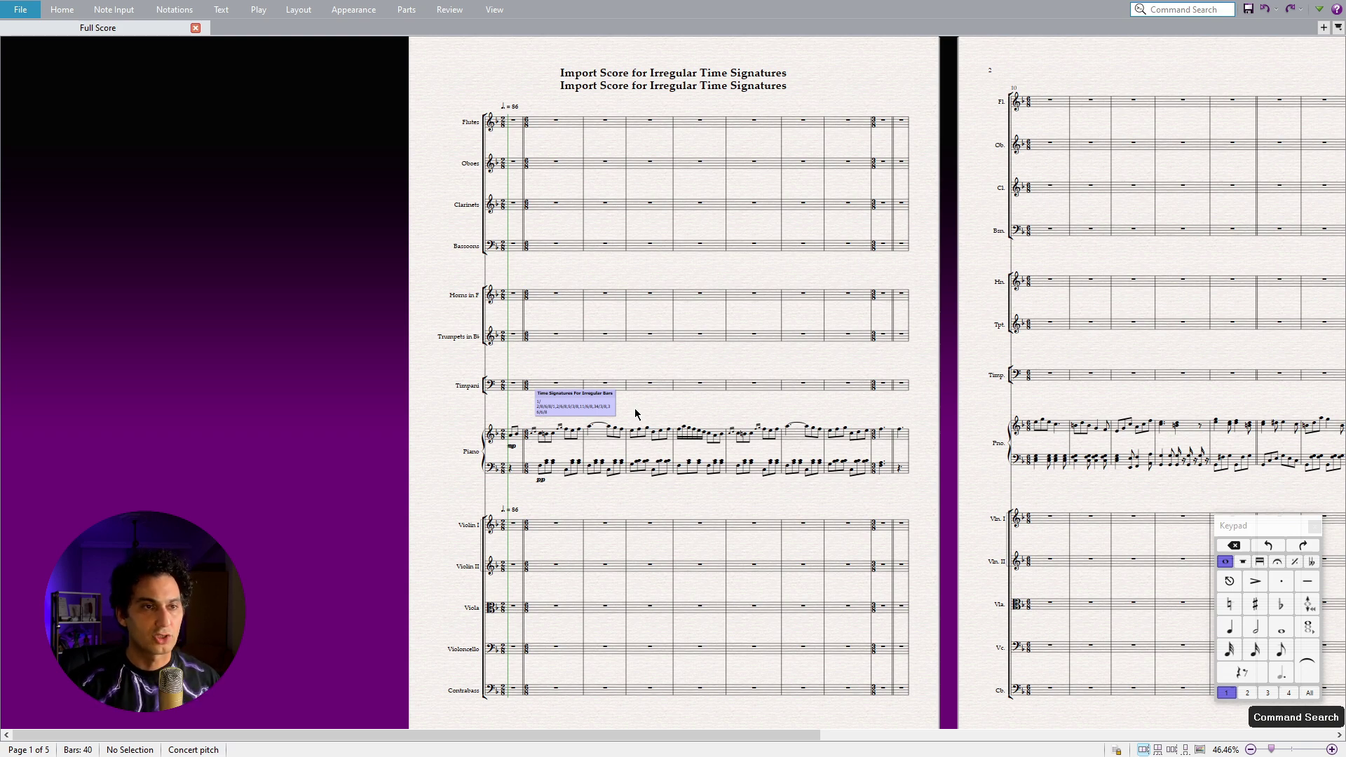
pyautogui.write('time signatu')
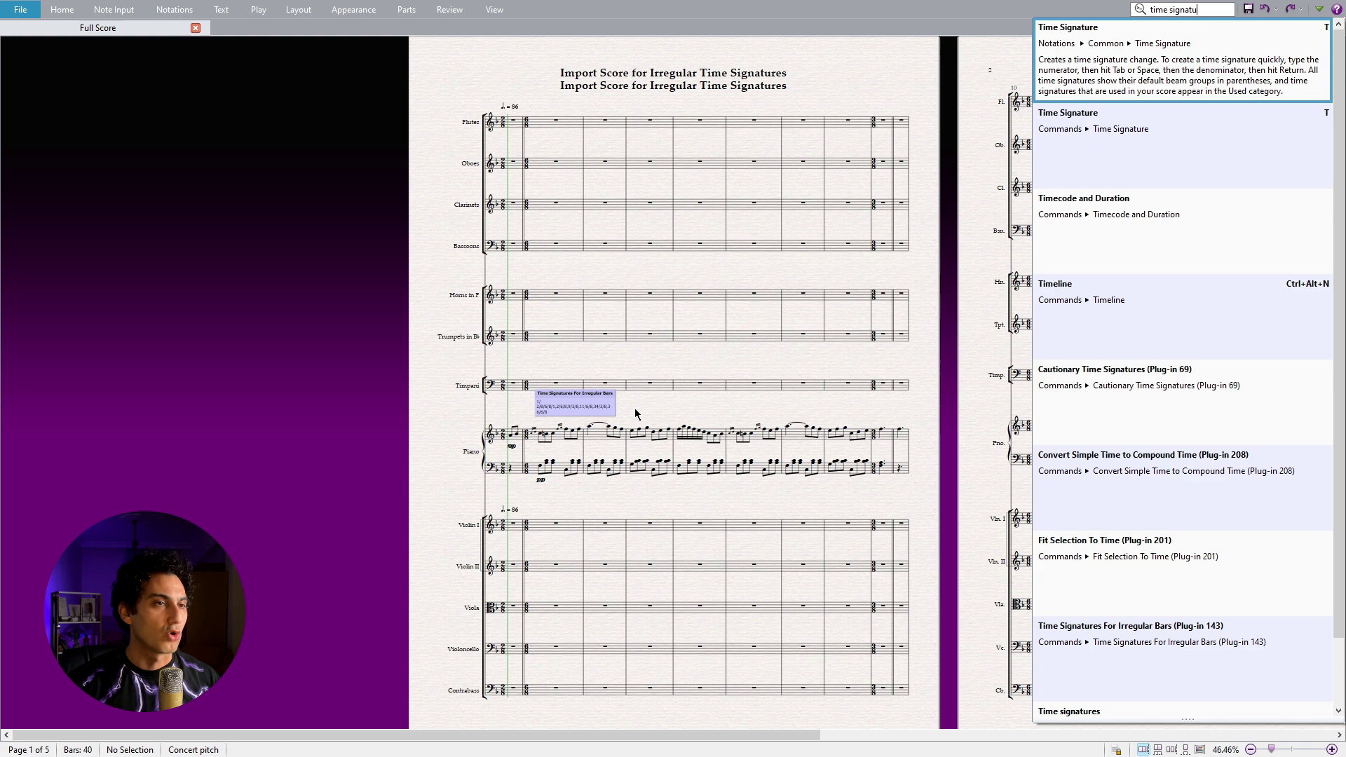
pyautogui.write('res for')
pyautogui.press('Return')
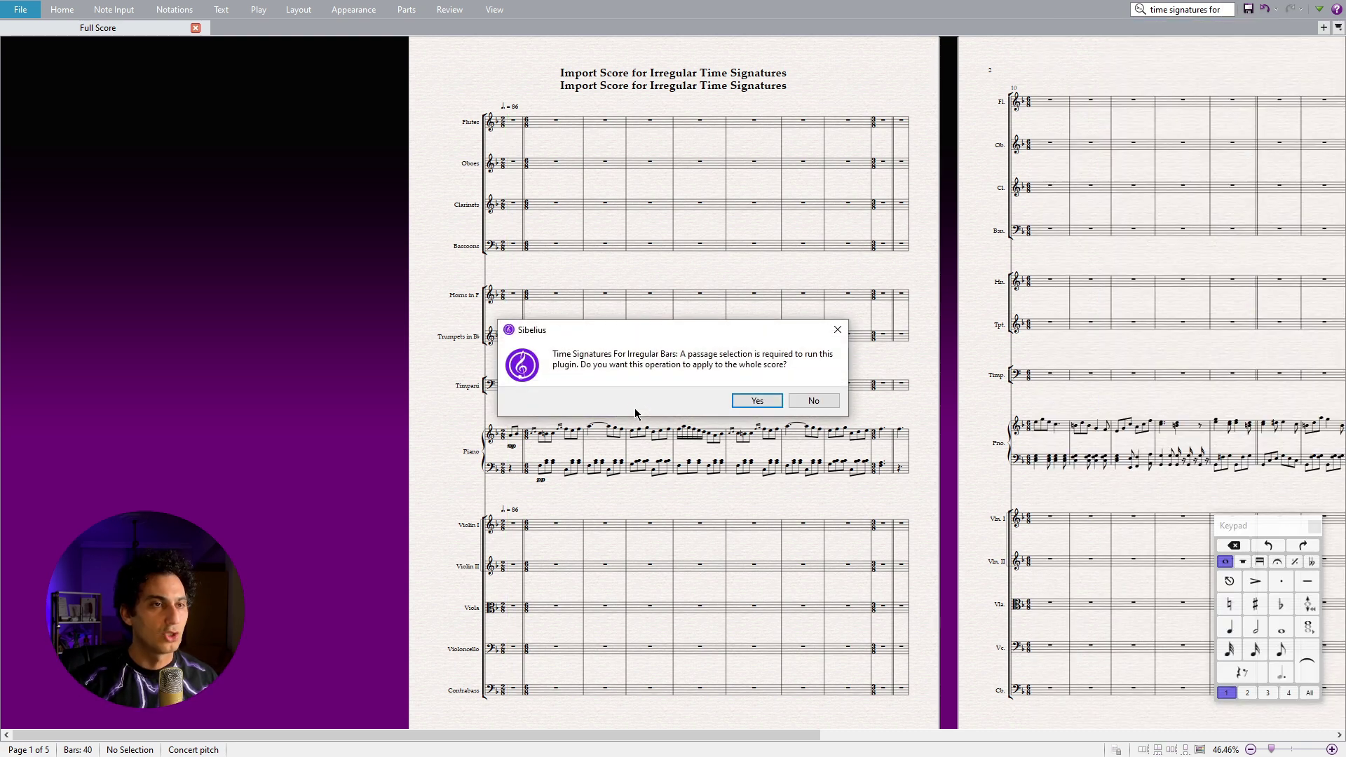
pyautogui.click(752, 400)
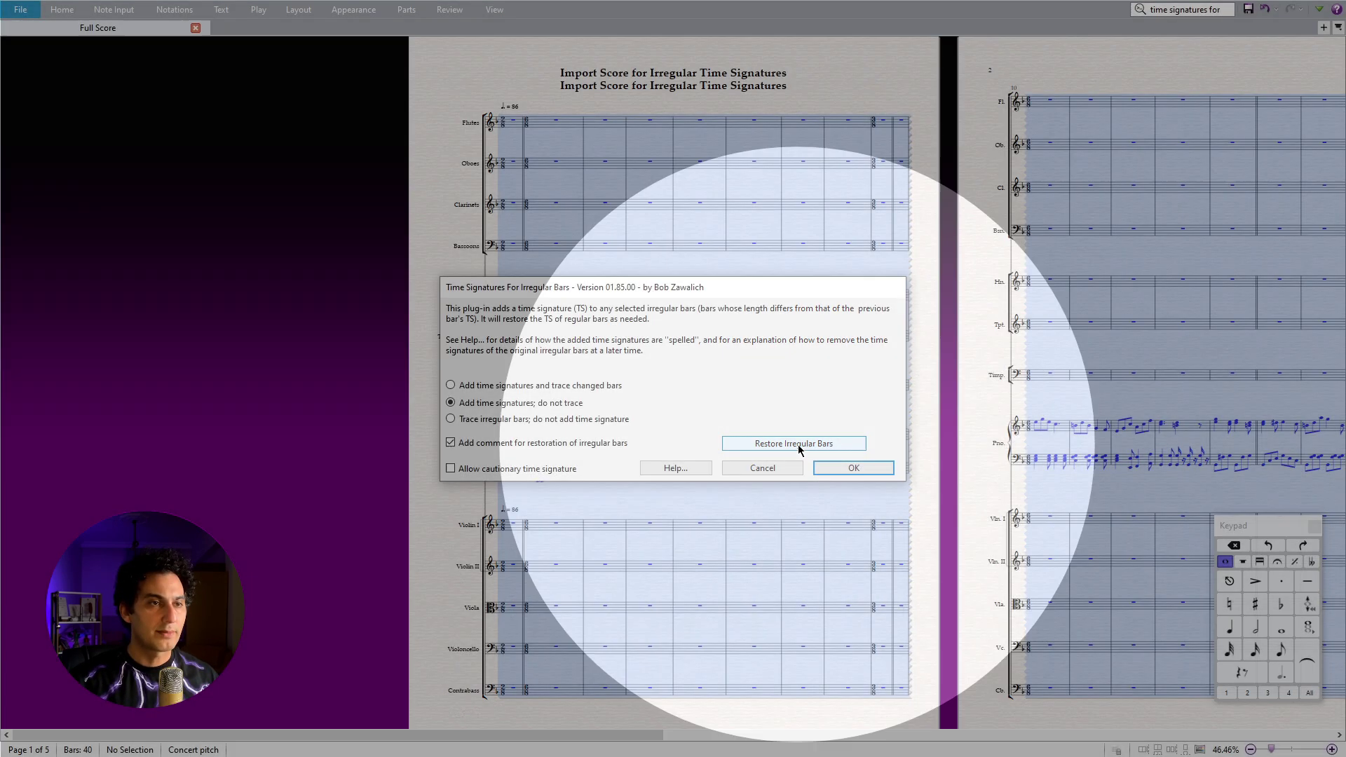
pyautogui.click(801, 447)
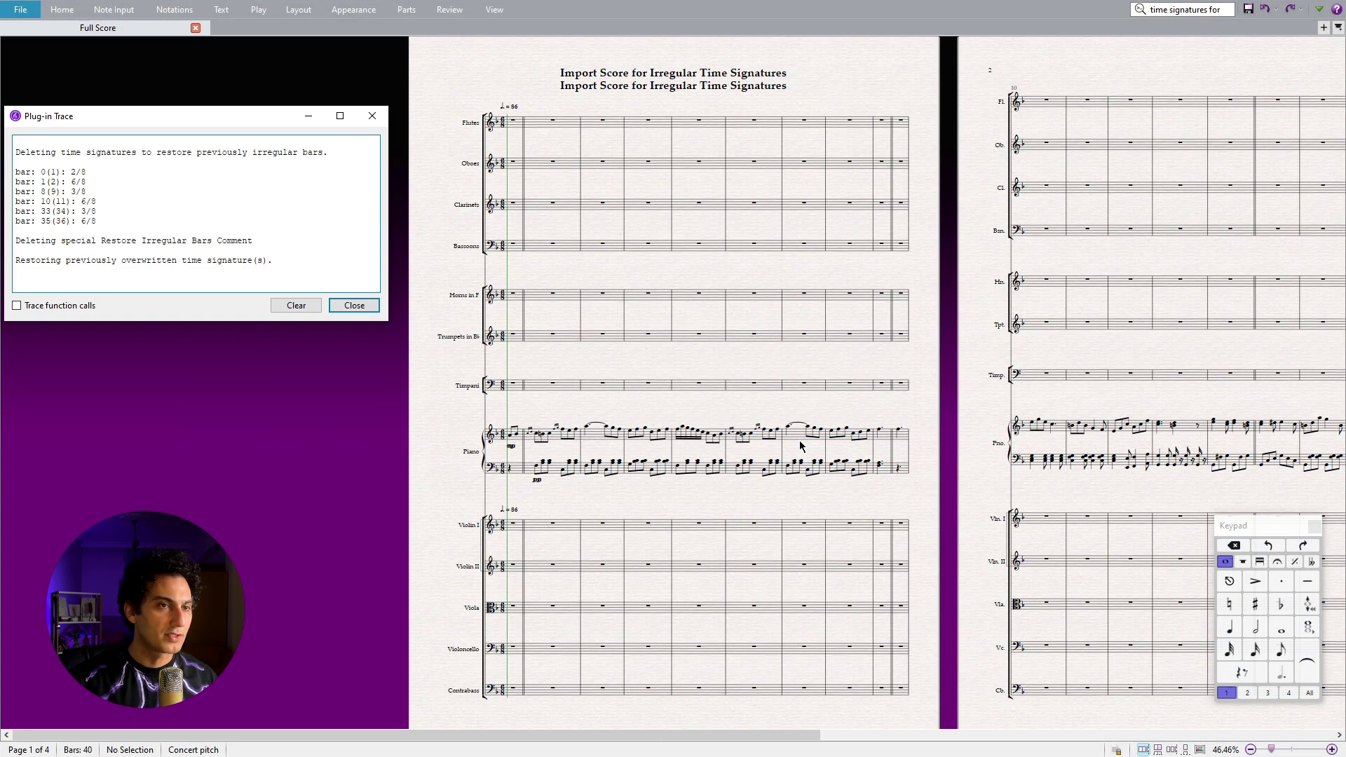
# Step: Close the Plug-in Trace window and scroll right through the restored score pages
pyautogui.click(354, 305)
pyautogui.hscroll(10, 525, 425)
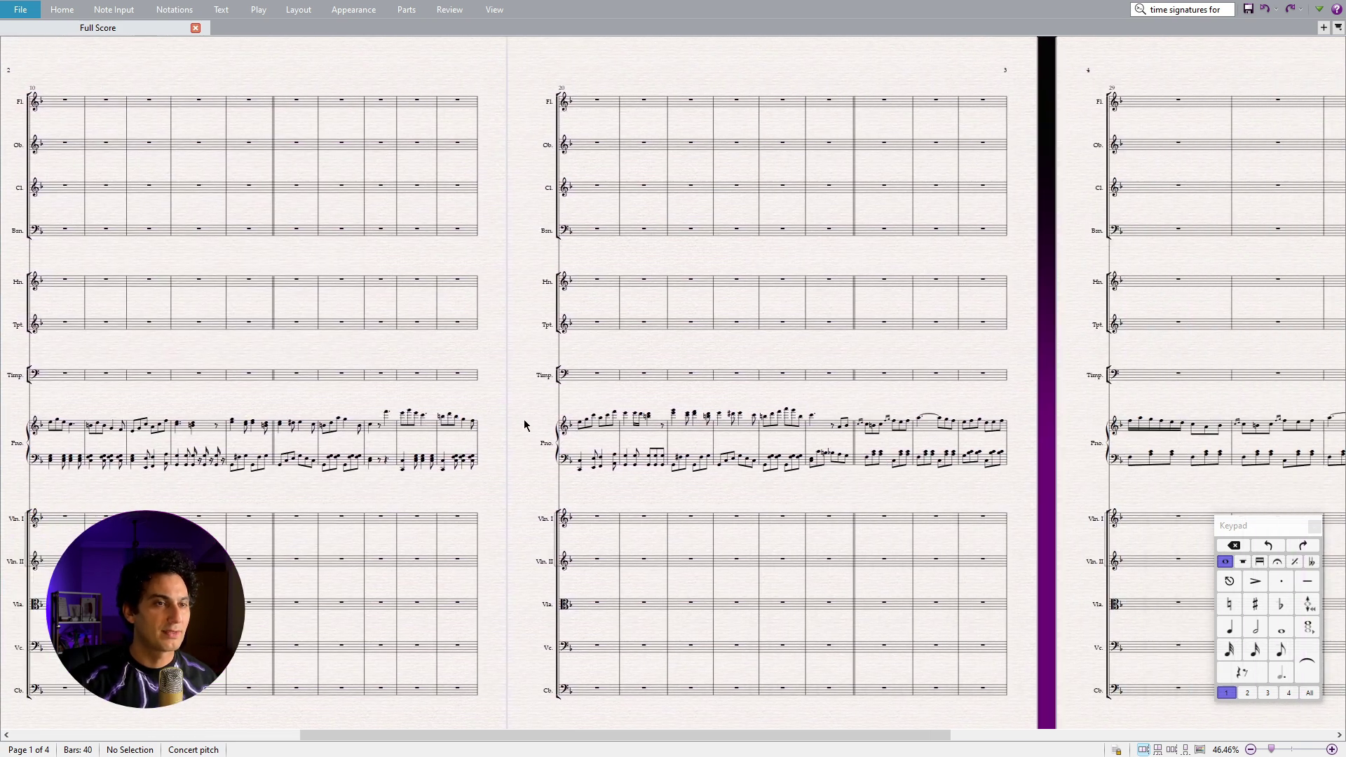
pyautogui.hscroll(8, 525, 425)
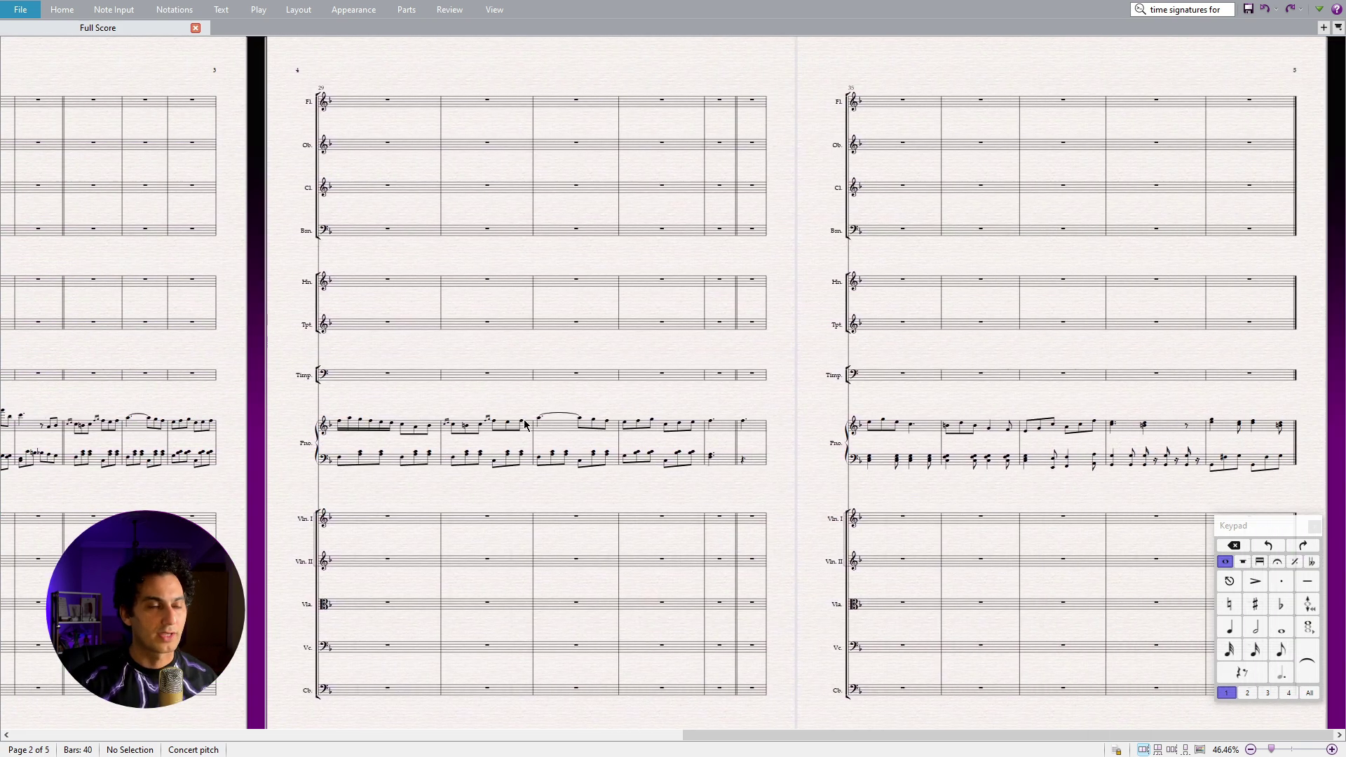